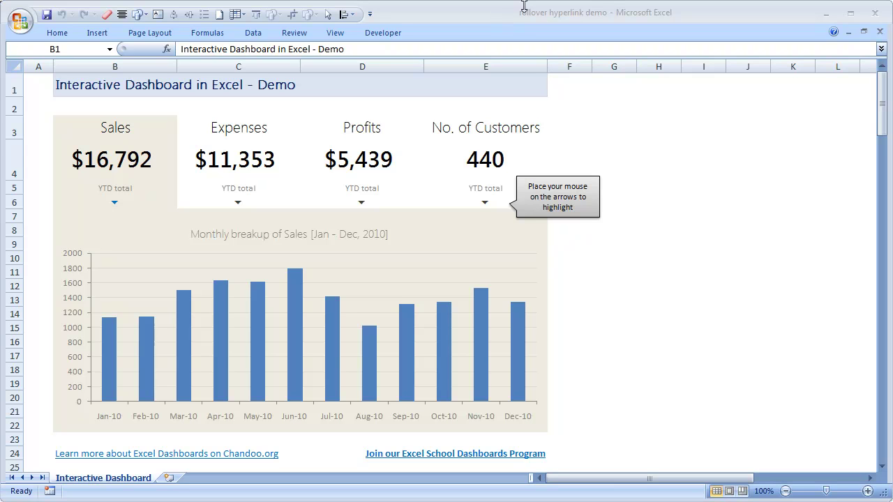
Step: Preview the monthly charts for Expenses, Profits, No. of Customers and Sales using the dashboard's rollover arrows
left_click(503, 14)
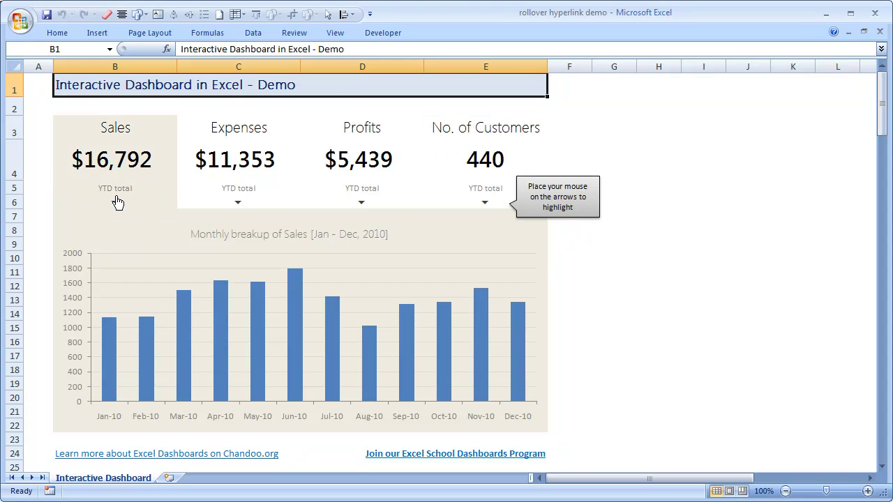
mouse_move(182, 206)
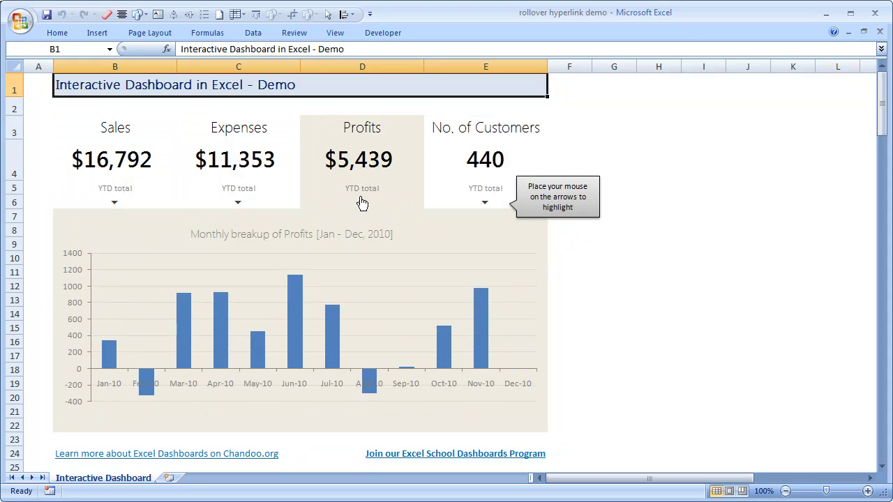
mouse_move(477, 212)
mouse_move(238, 208)
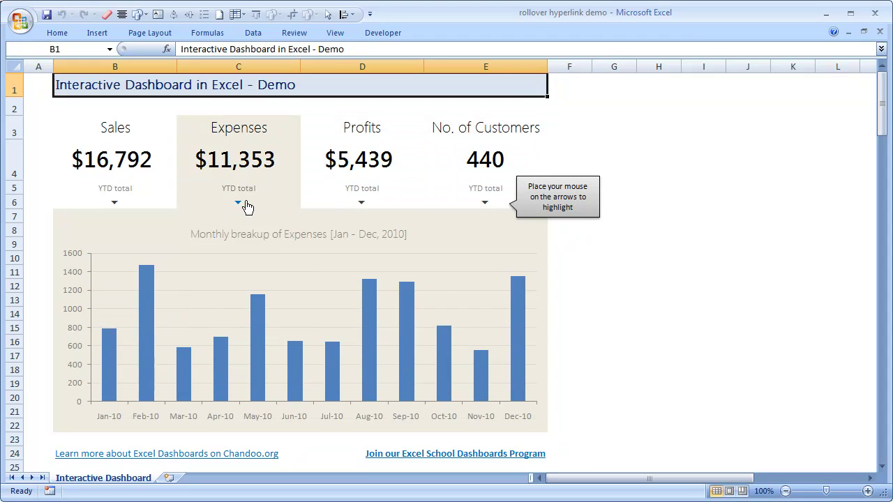
mouse_move(122, 212)
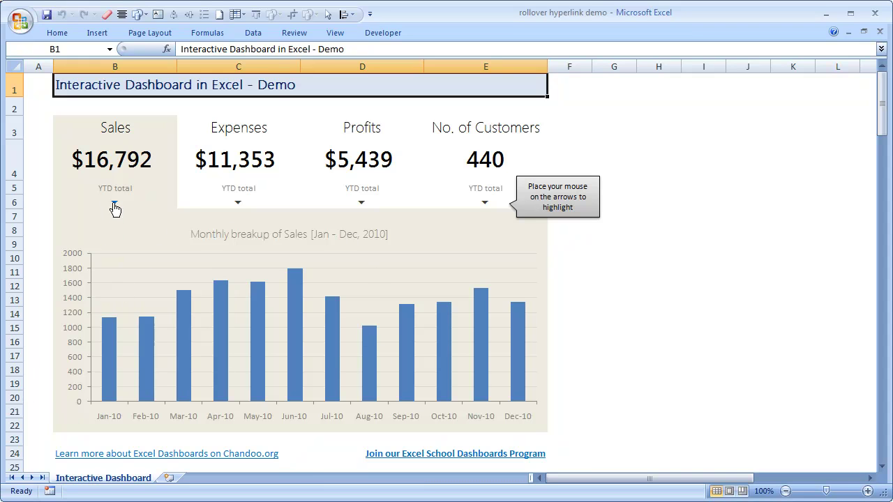
Step: Examine the IFERROR, HYPERLINK and highlightSeries parts of the formula in cell B6 under Sales, leaving it unedited
right_click(163, 206)
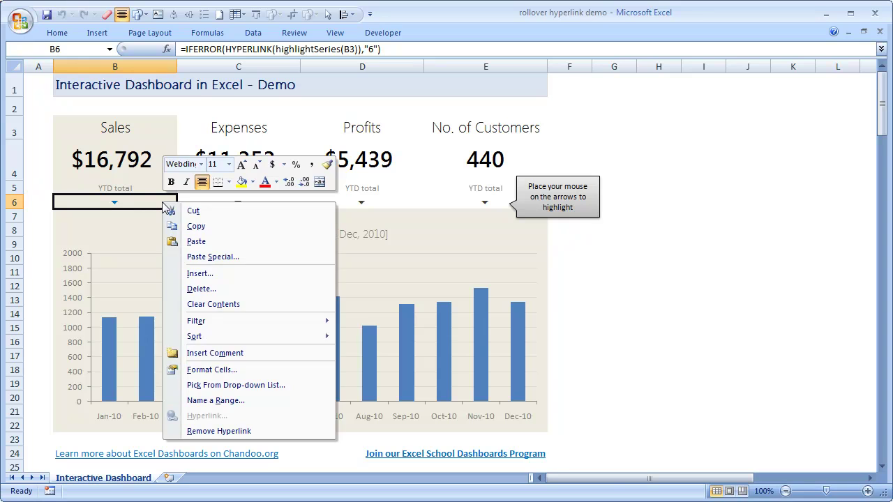
key("Escape")
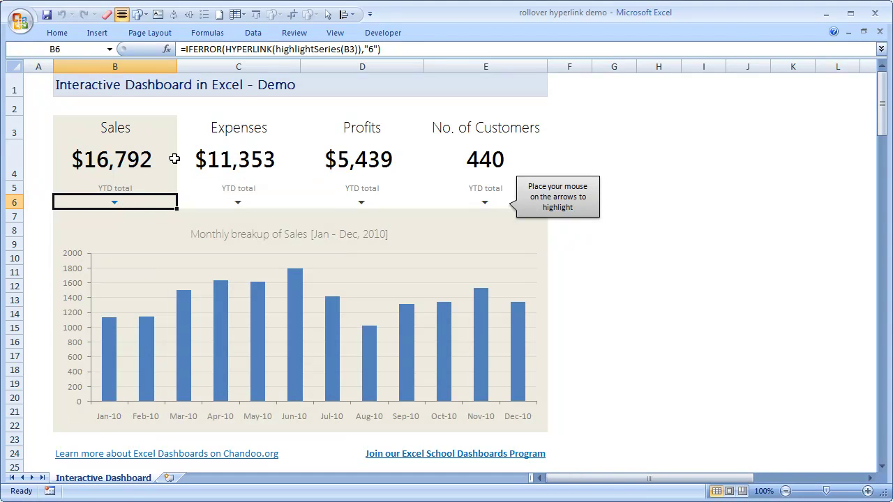
left_click(225, 51)
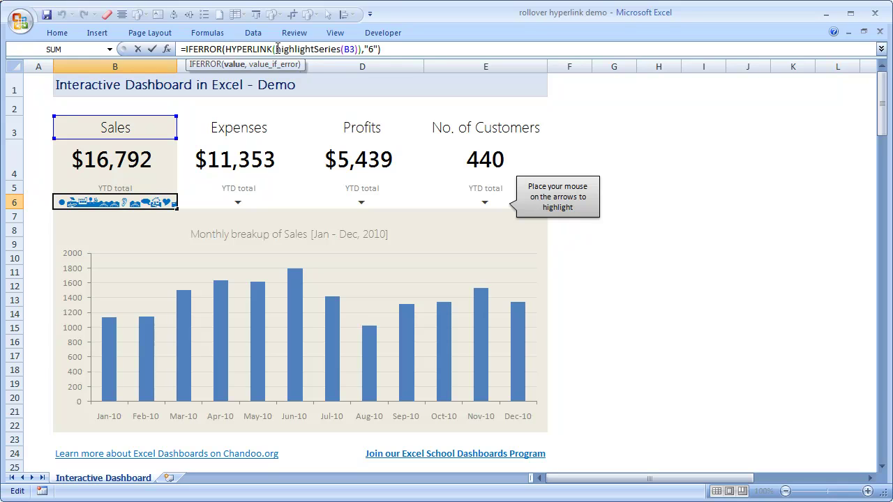
left_click_drag(278, 49, 361, 51)
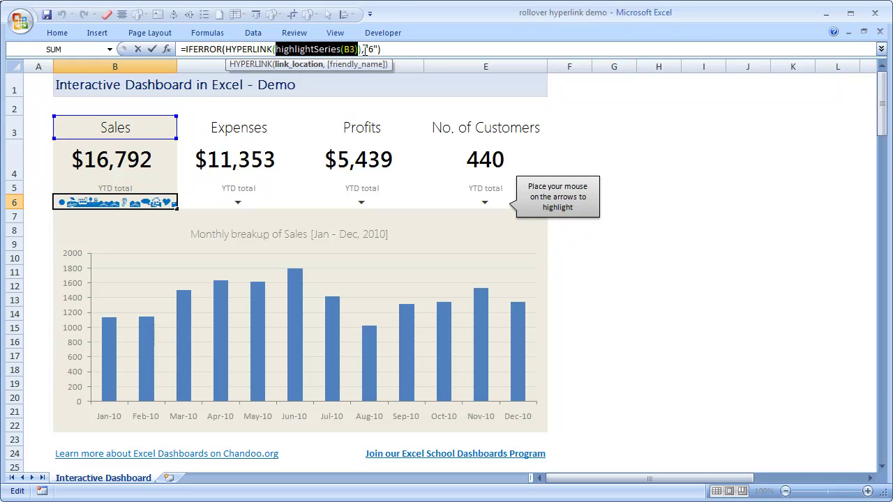
left_click(366, 51)
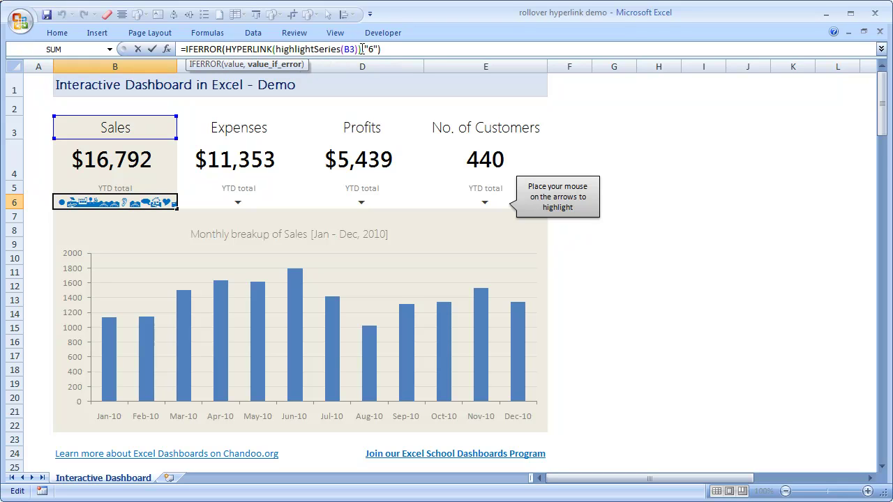
left_click_drag(360, 48, 226, 49)
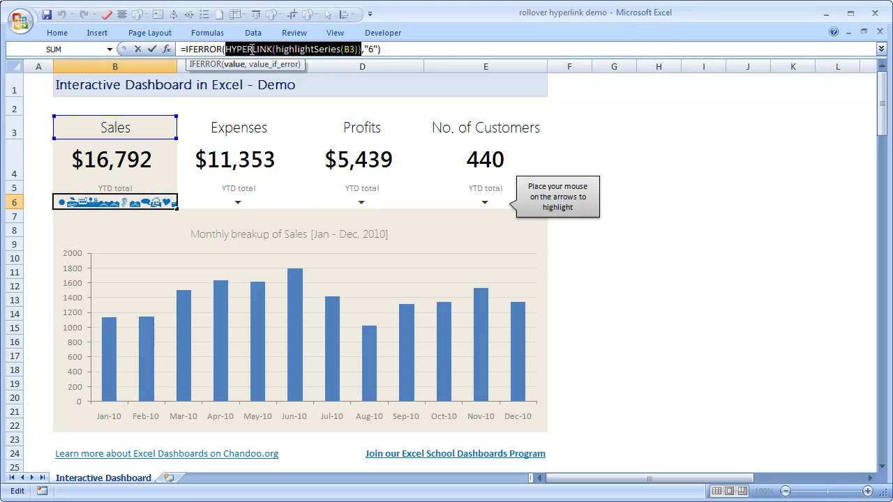
key("Escape")
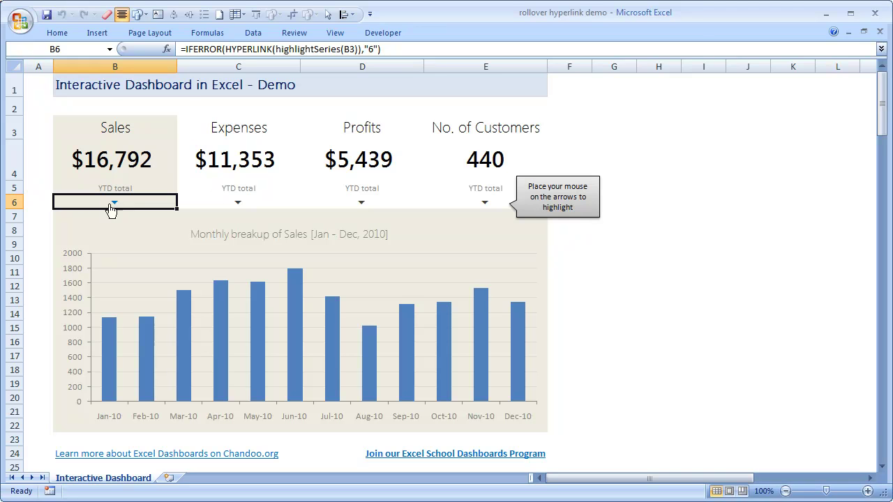
left_click(617, 109)
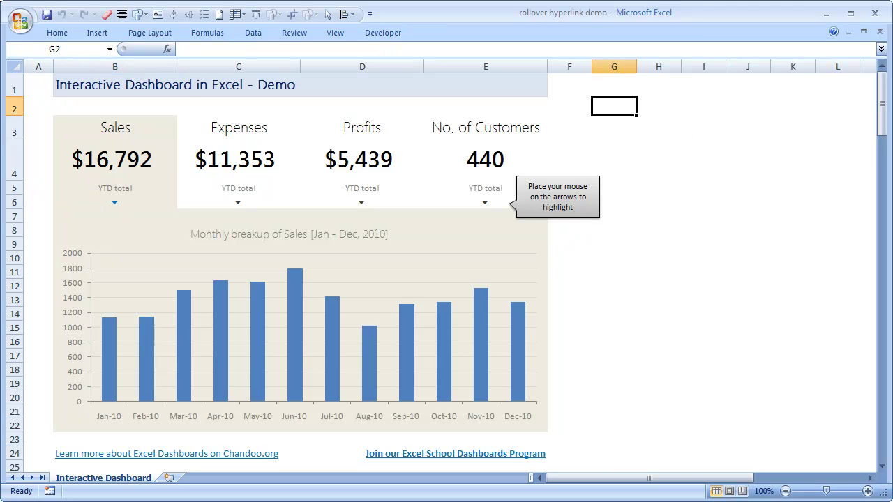
type("=")
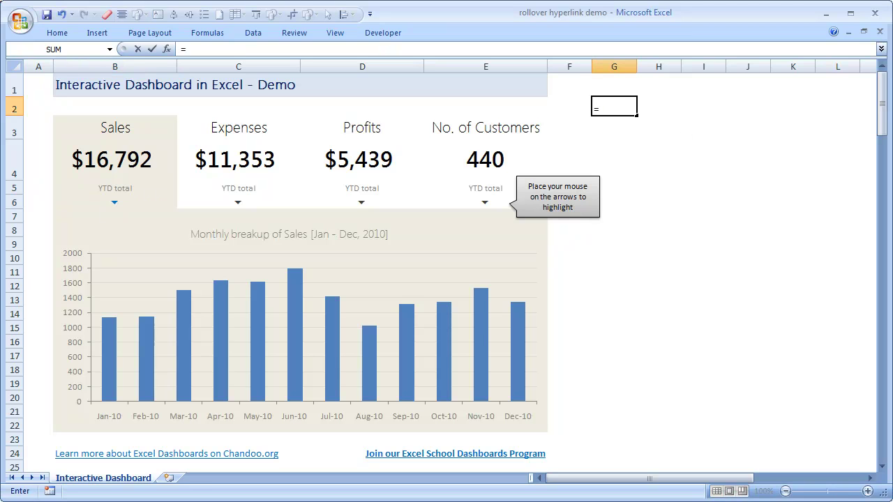
type("hyper")
key("Tab")
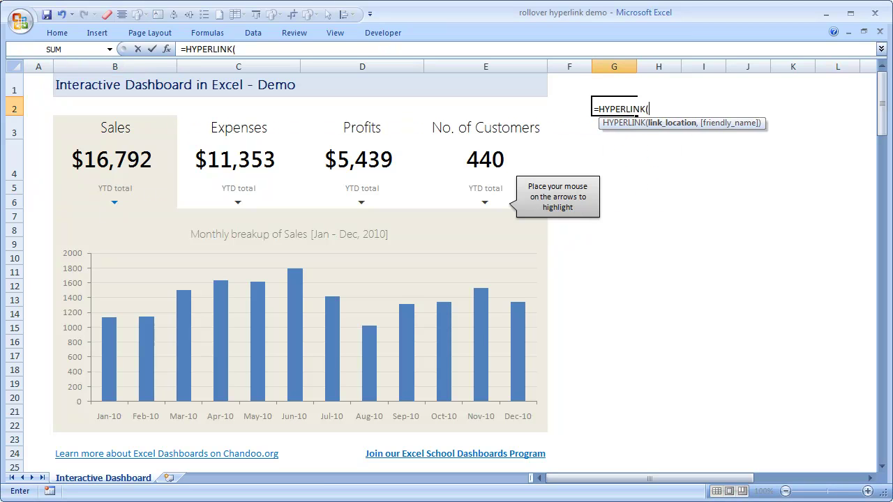
type("\"http://googl")
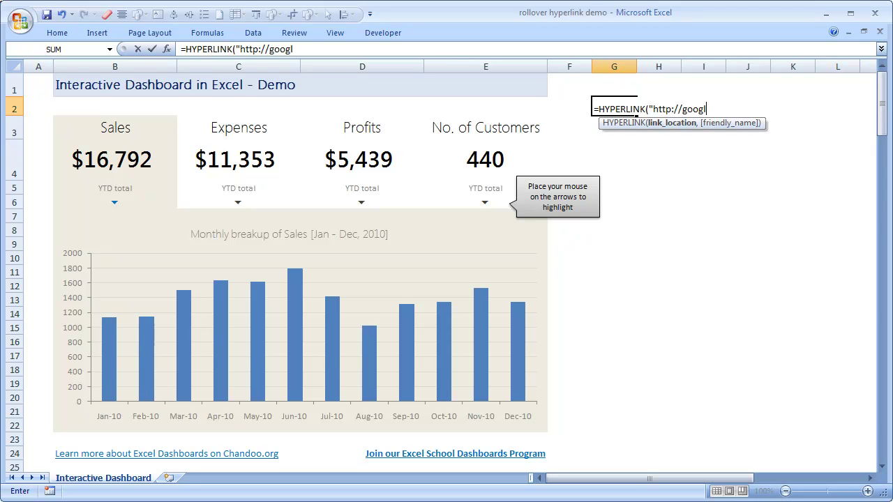
type("e.com\",")
key("BackSpace")
key("Return")
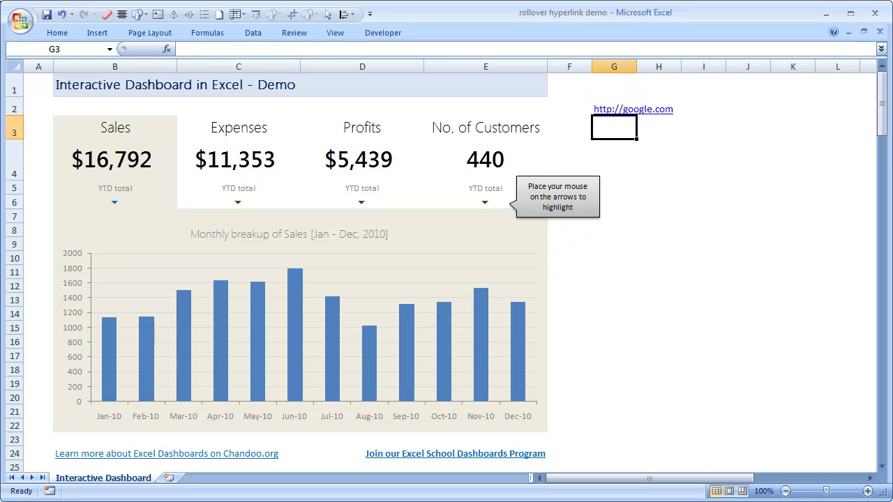
Step: Draft the formula =HYPERLINK(funnyFormula()) in cell G3 and discard the entry
mouse_move(485, 202)
left_click(703, 231)
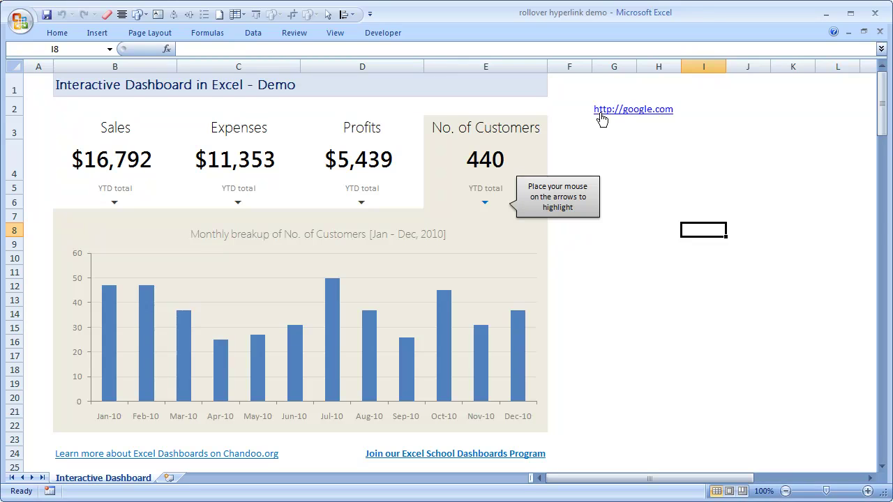
left_click(598, 124)
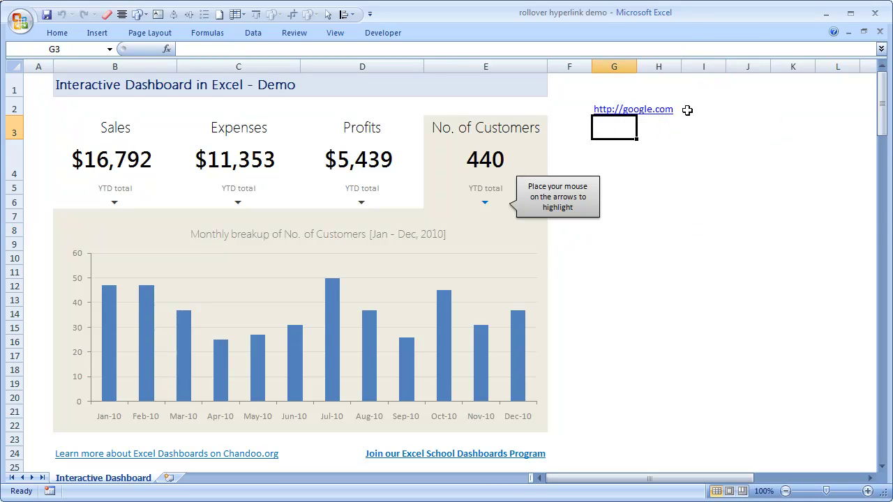
type("=h")
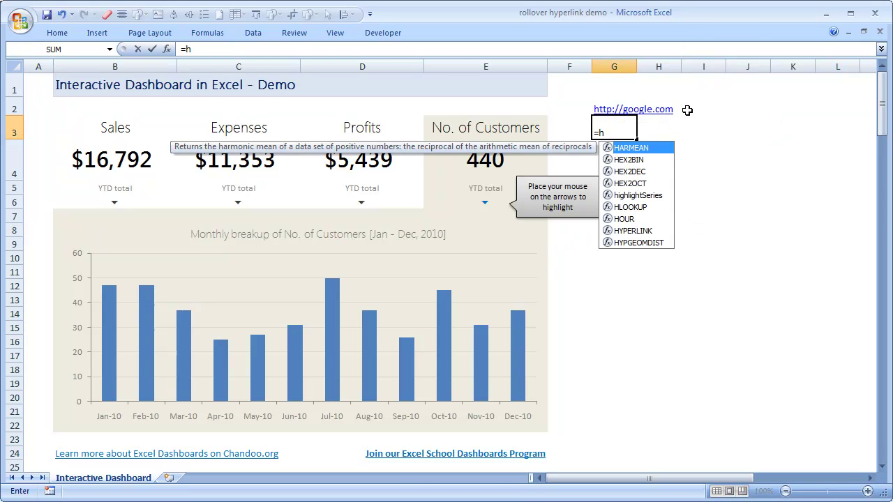
type("yp")
key("Tab")
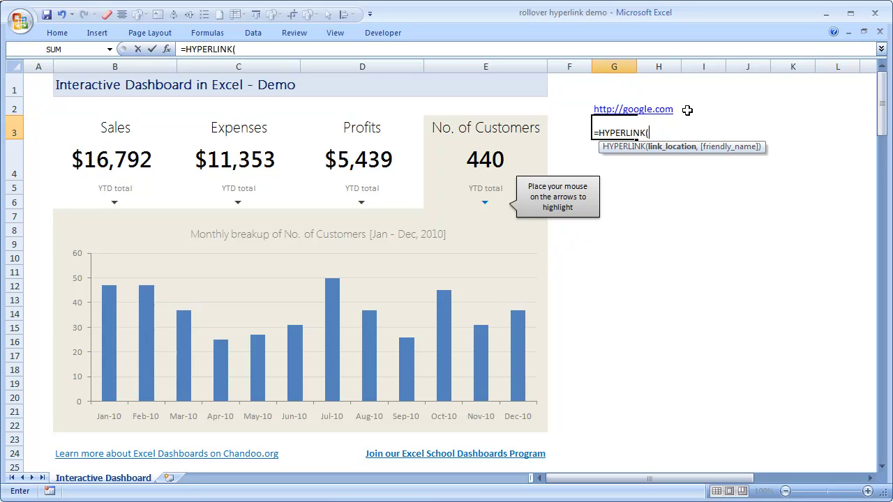
type("funnyForm")
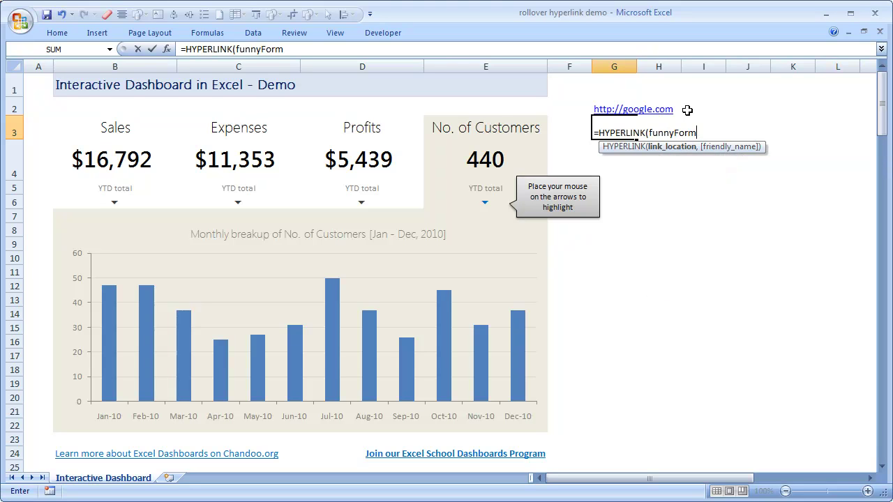
type("ula())")
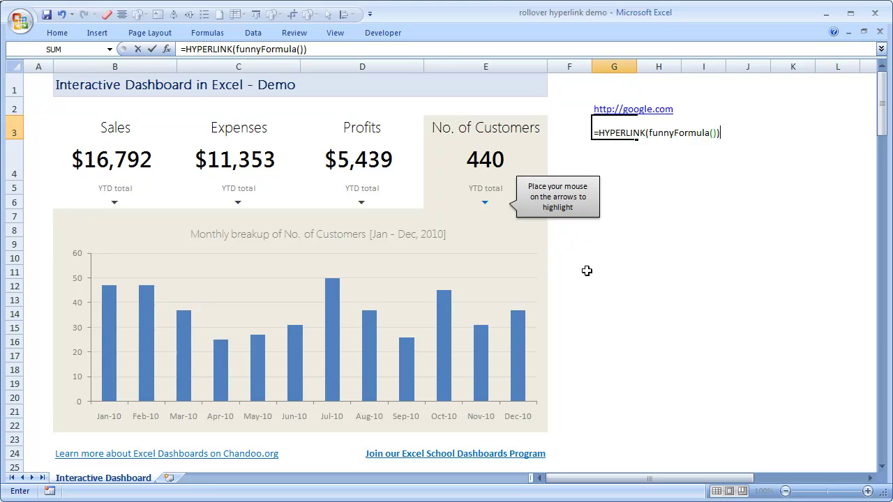
key("Escape")
Step: Preview the Sales, Profits and Expenses charts again using their rollover arrows
mouse_move(114, 204)
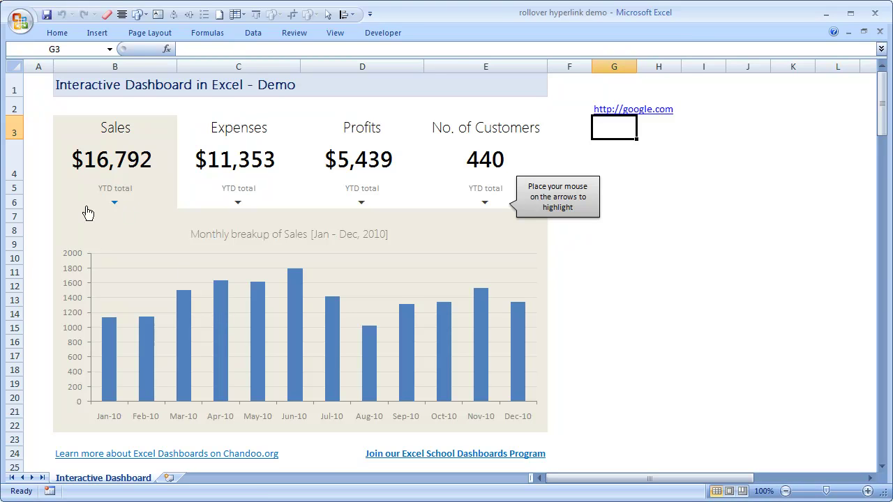
mouse_move(356, 212)
mouse_move(235, 203)
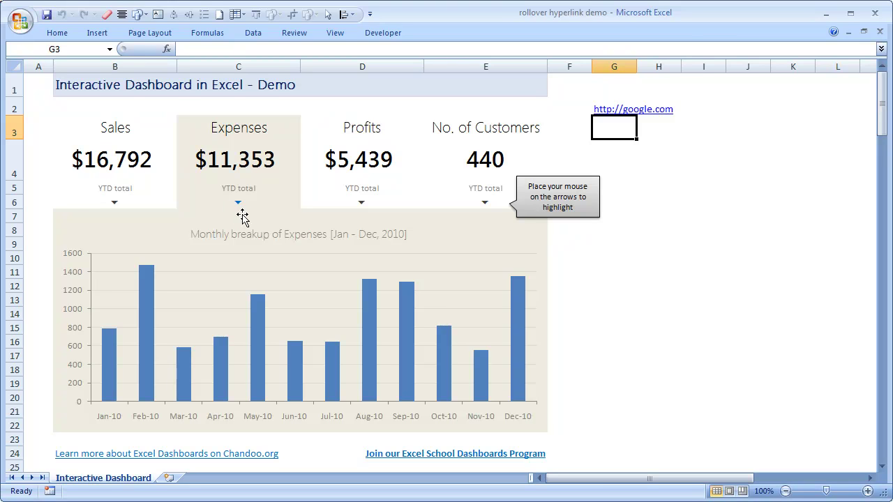
Step: Inspect which cell highlightSeries refers to in the Sales arrow formula in B6, leaving the formula unedited
right_click(124, 207)
key("Escape")
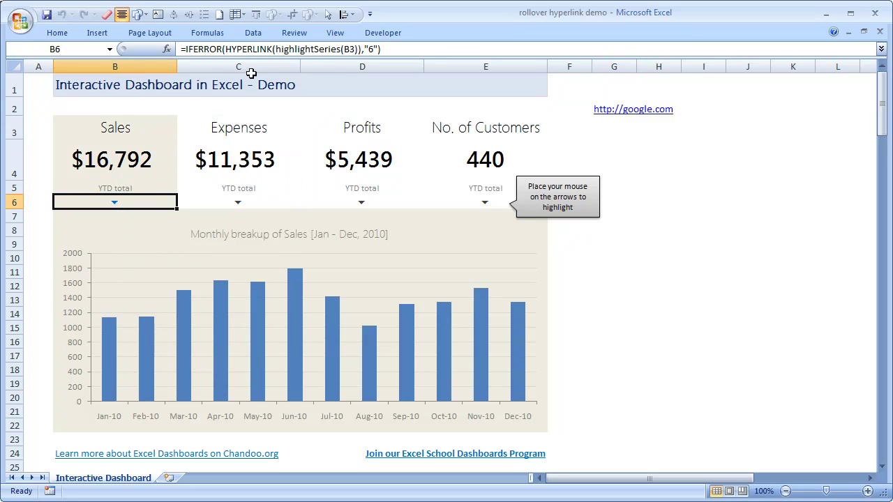
left_click(345, 49)
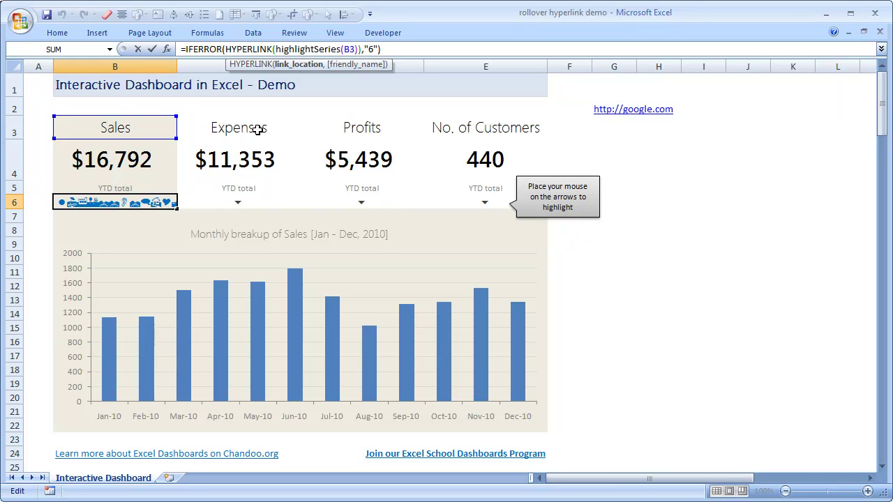
key("Escape")
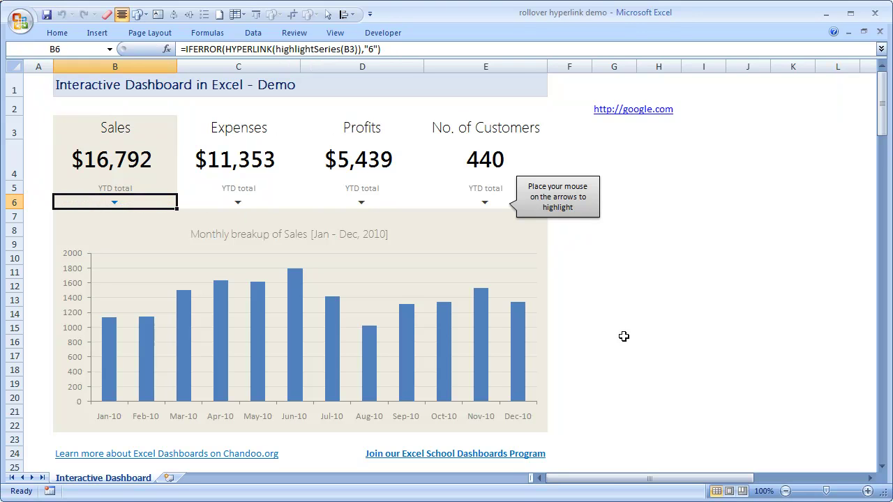
Step: Go to the source data around columns X to AC and unfreeze the worksheet panes
left_click_drag(713, 480, 821, 480)
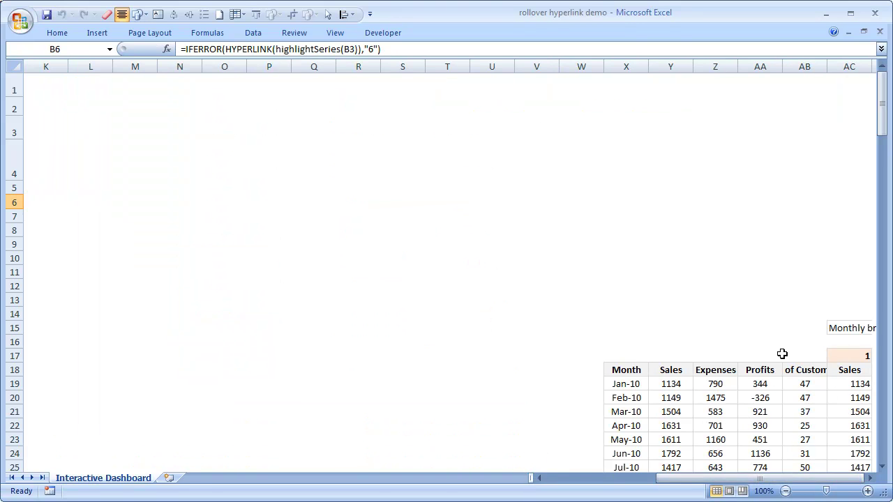
left_click(871, 478)
left_click(872, 478)
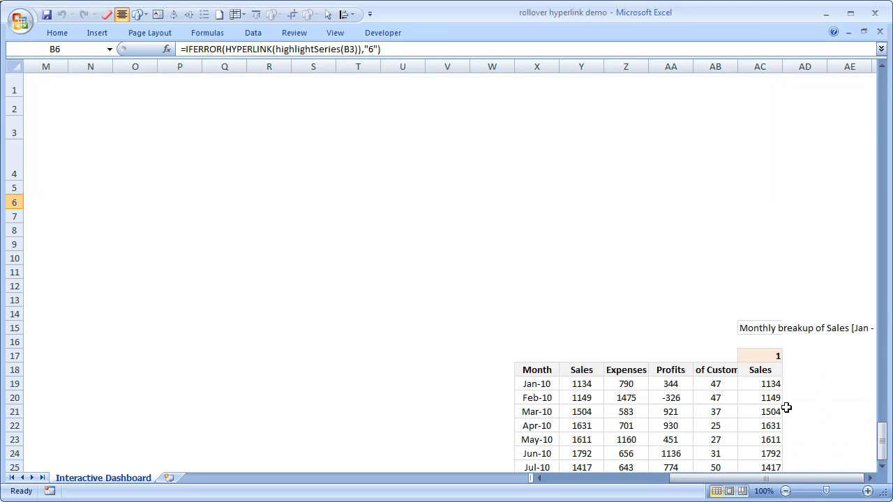
left_click(802, 452)
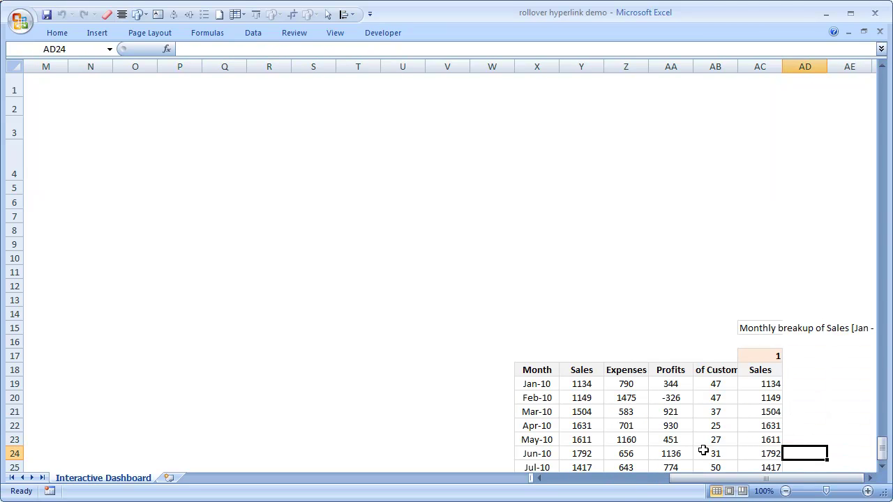
key("Down")
key("Down")
key("Up")
key("Up")
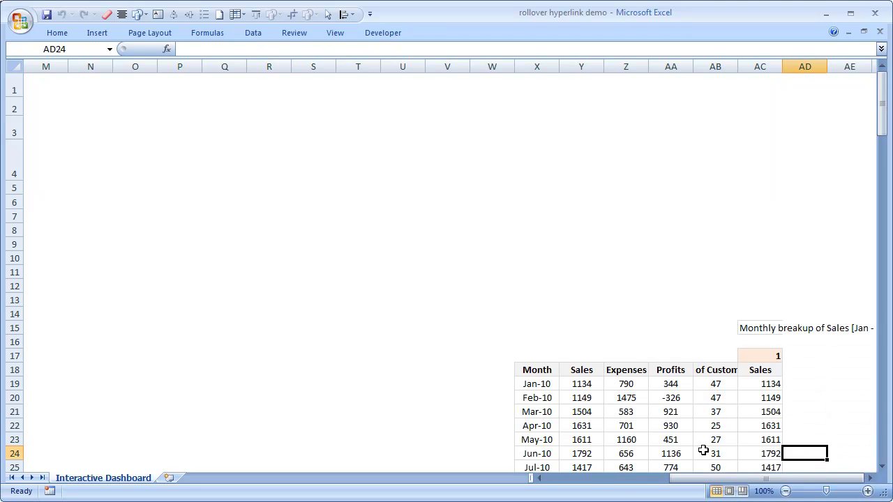
key("Up")
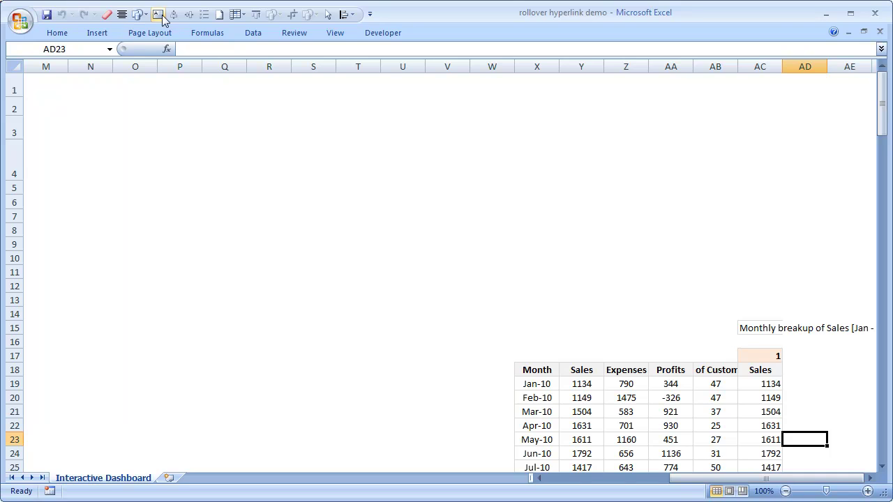
left_click(239, 14)
left_click(293, 34)
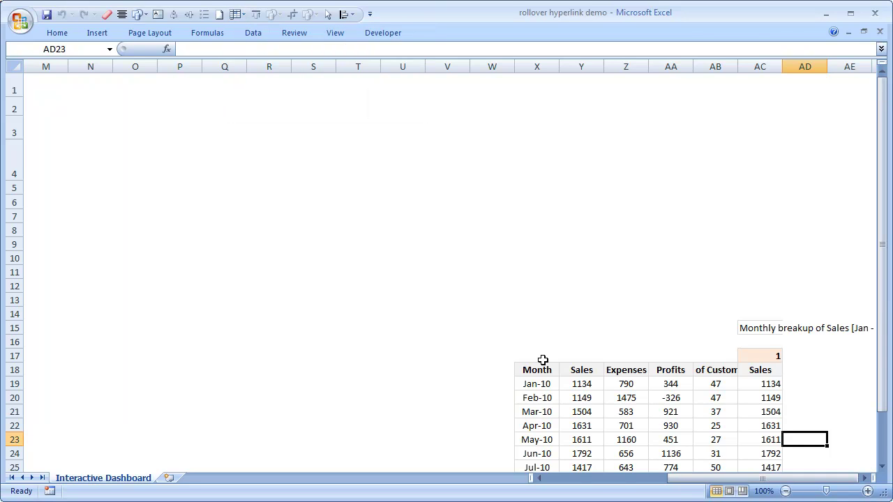
Step: Select the monthly data table X18:AB30, from the Month header to the Dec-10 customer count
scroll(543, 360, "down", 2)
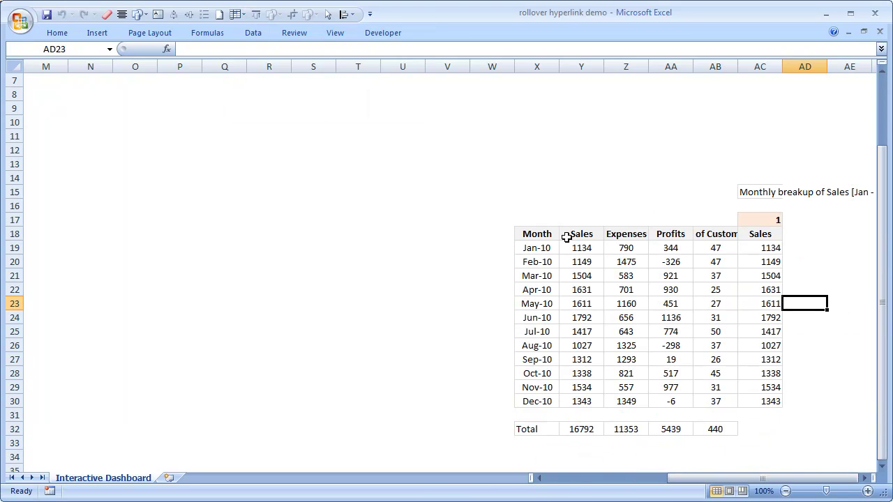
left_click_drag(533, 234, 709, 398)
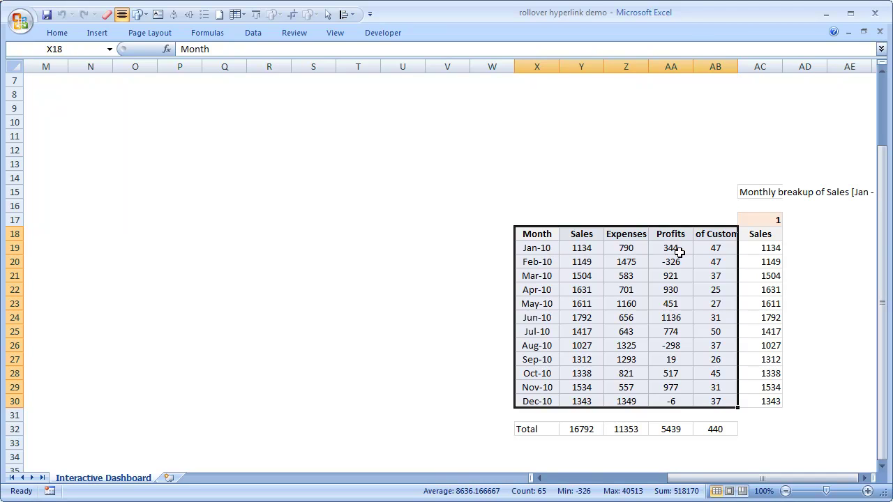
Step: Return to the dashboard and preview the Expenses, Profits and No. of Customers charts using their rollover arrows
left_click(559, 479)
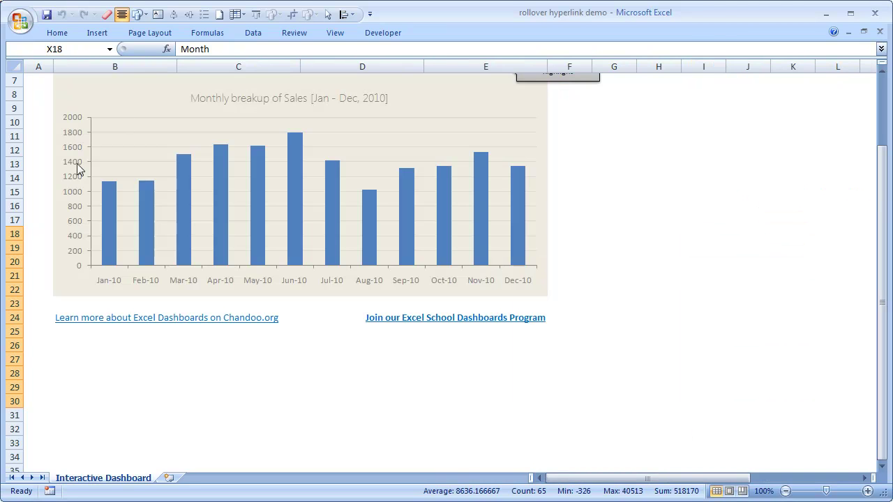
scroll(8, 182, "up", 2)
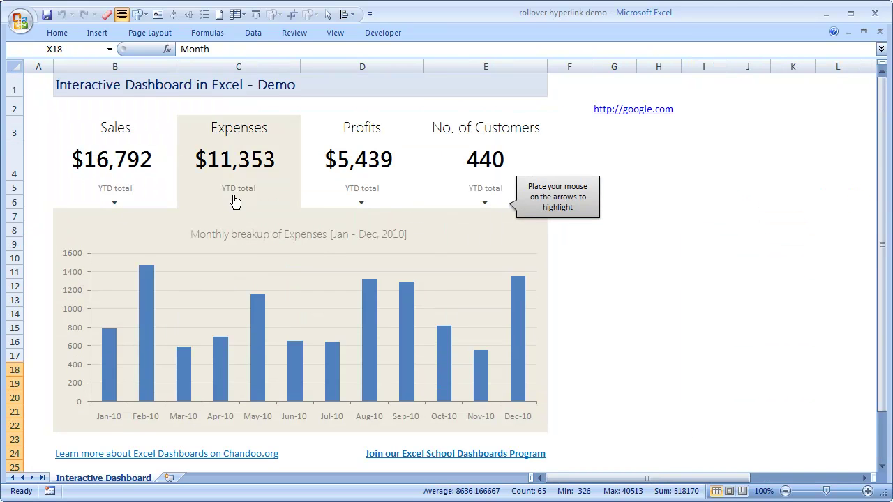
mouse_move(336, 209)
mouse_move(480, 206)
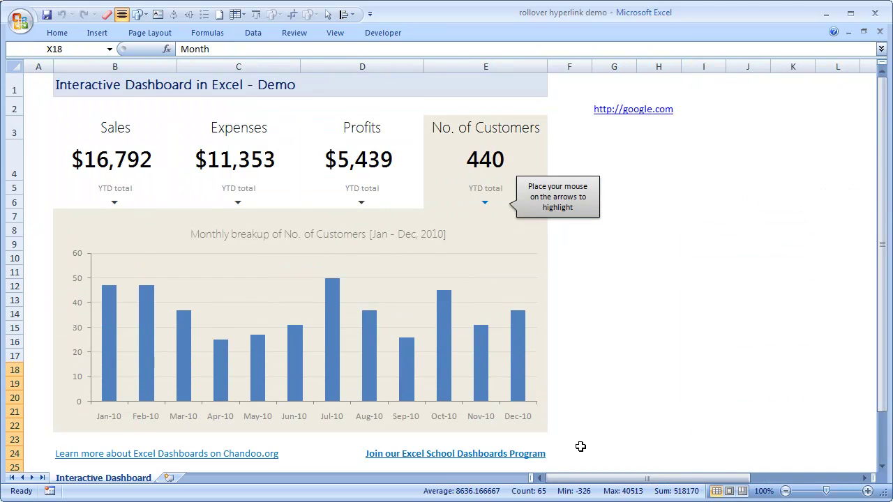
Step: Go back to the source data and inspect the contents of AC17, the chart title in AC15 and the valSelOption cell AC18
left_click_drag(656, 480, 764, 481)
scroll(758, 374, "down", 3)
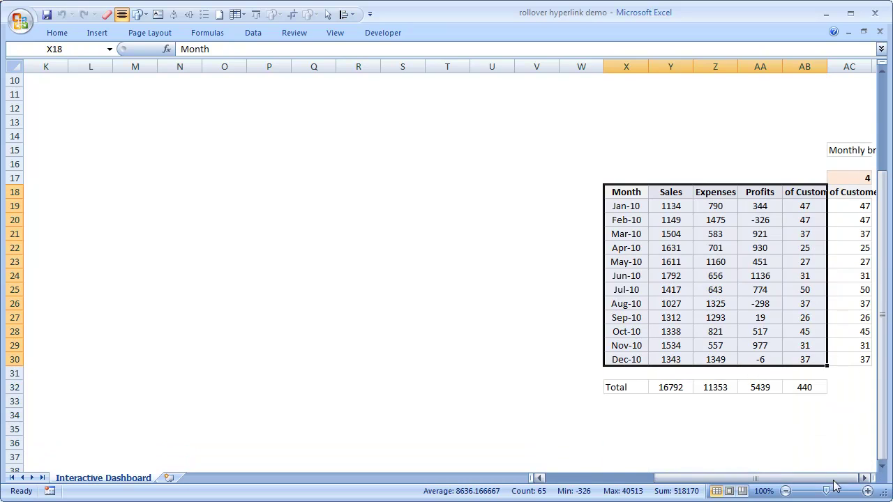
left_click(865, 478)
left_click(865, 478)
left_click(865, 479)
left_click(715, 178)
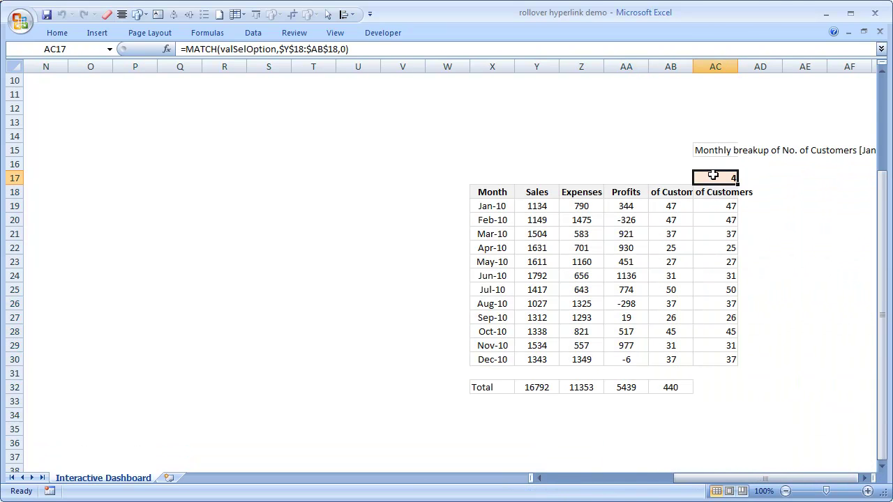
left_click(726, 149)
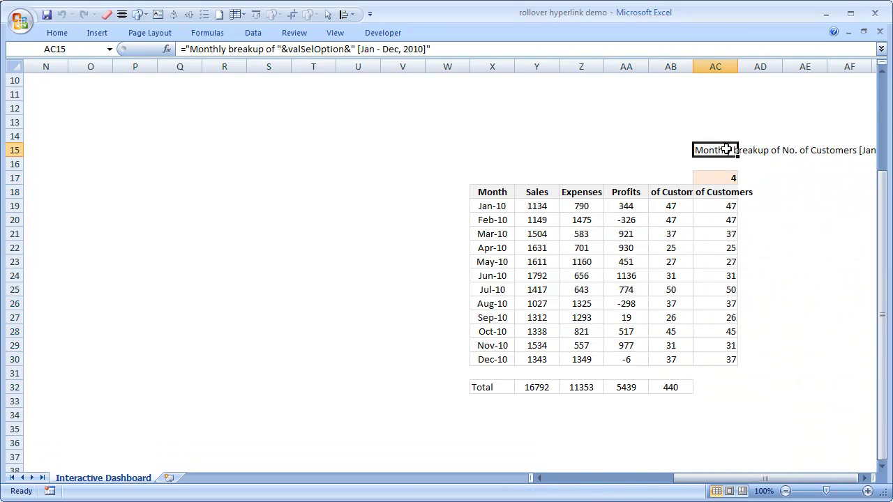
left_click(712, 193)
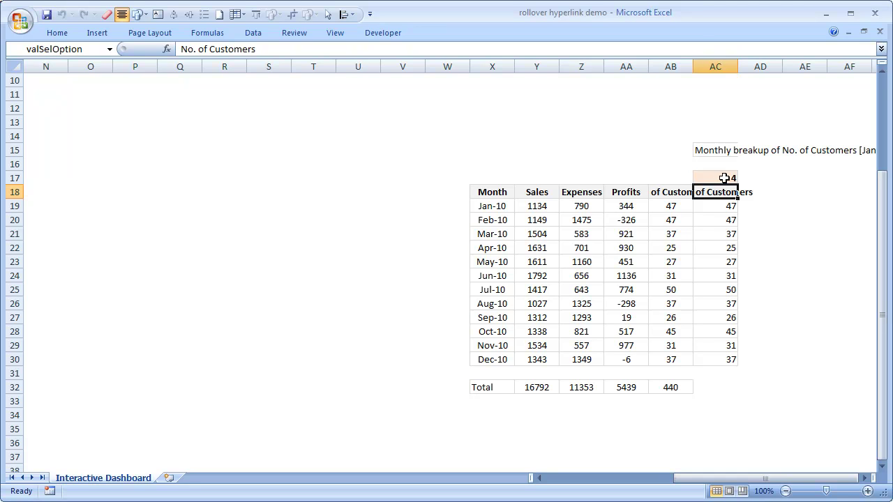
left_click(725, 178)
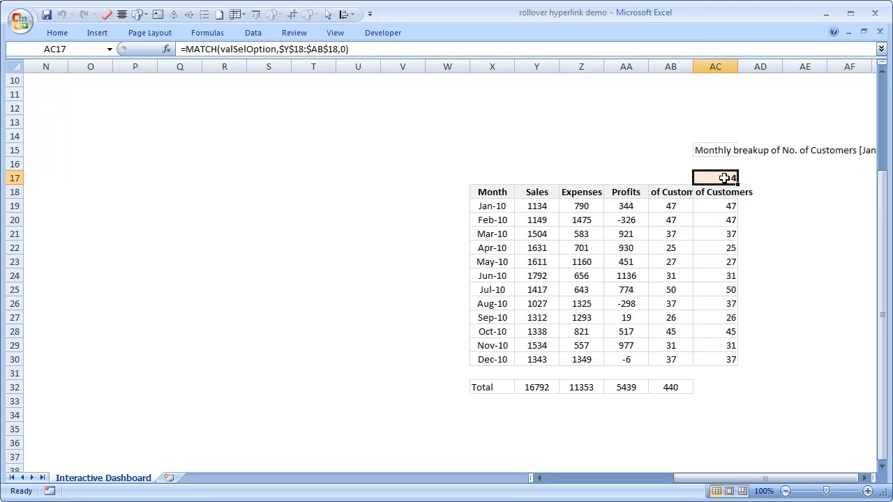
Step: Examine the ranges behind the AC17 lookup by selecting headers Y18:AB18, customer values AB19:AB30 and table Y18:AB30
left_click_drag(544, 192, 669, 191)
left_click(727, 176)
left_click_drag(670, 206, 671, 358)
left_click_drag(537, 194, 670, 359)
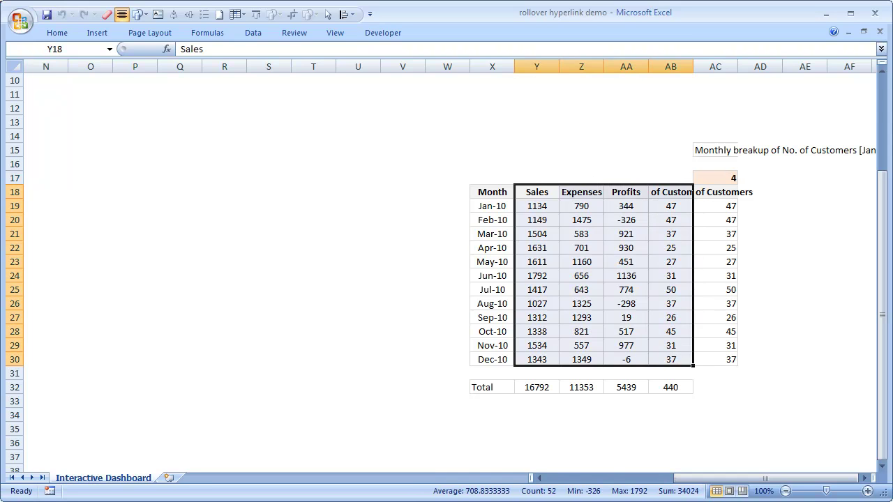
Step: Preview the Expenses chart on the dashboard, and check the updated helper column cells AC17, AC18 and AC19:AC30 in the source data
left_click(564, 478)
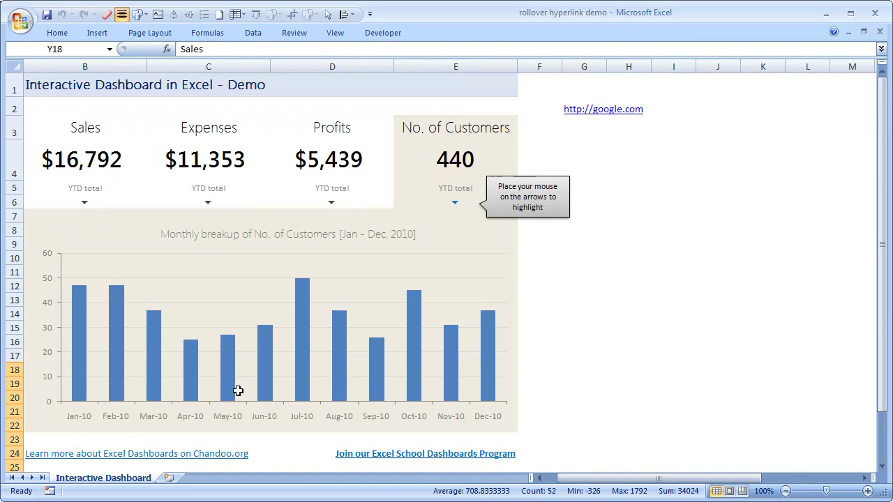
mouse_move(190, 193)
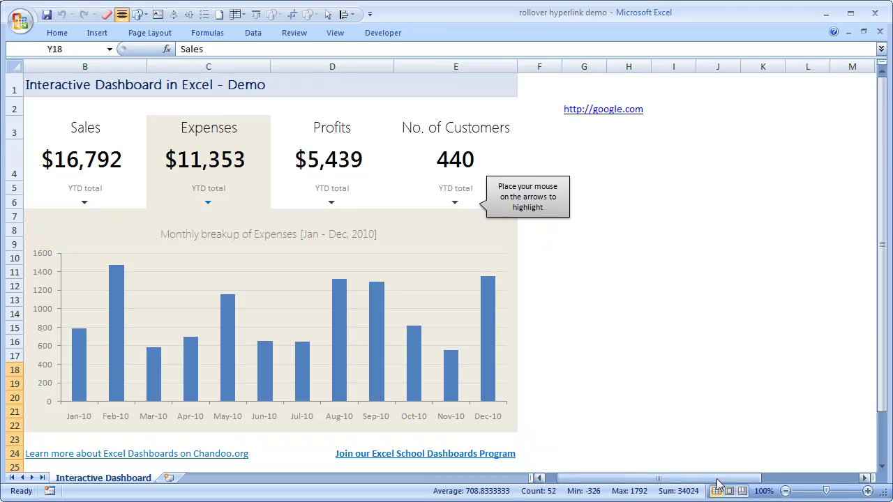
key("ctrl+BackSpace")
left_click(855, 198)
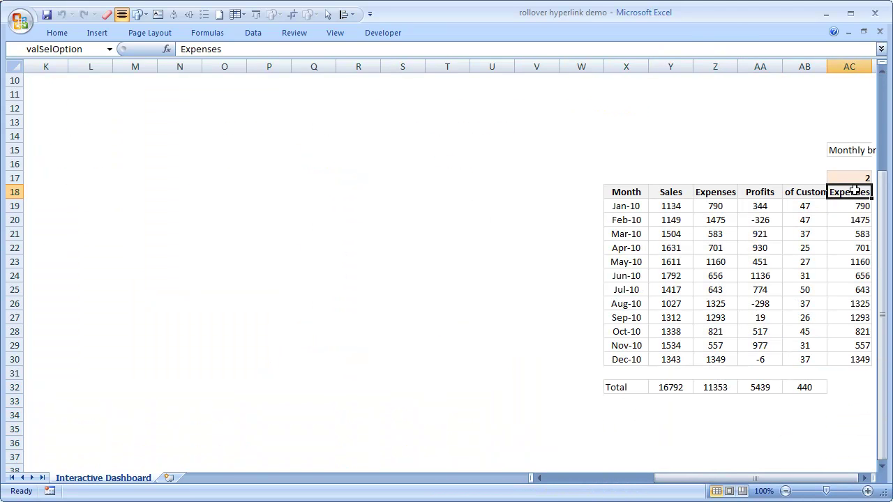
left_click(853, 179)
left_click(853, 213)
left_click_drag(853, 214, 849, 362)
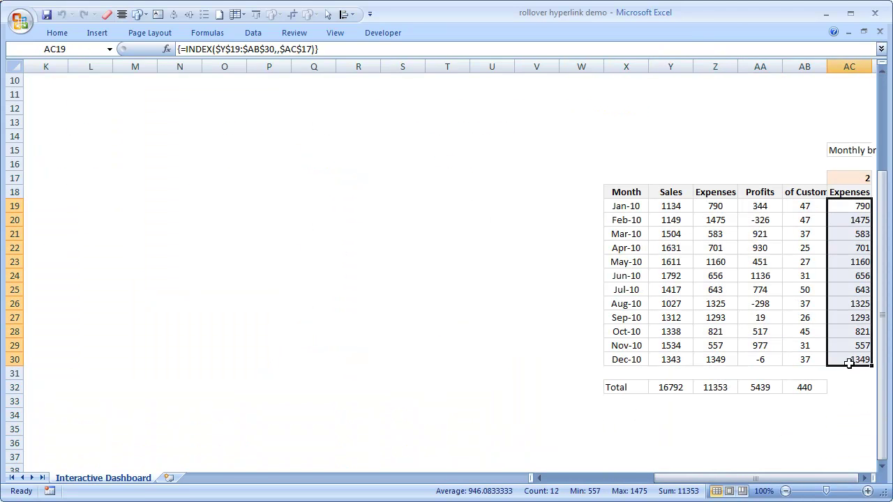
double_click(865, 478)
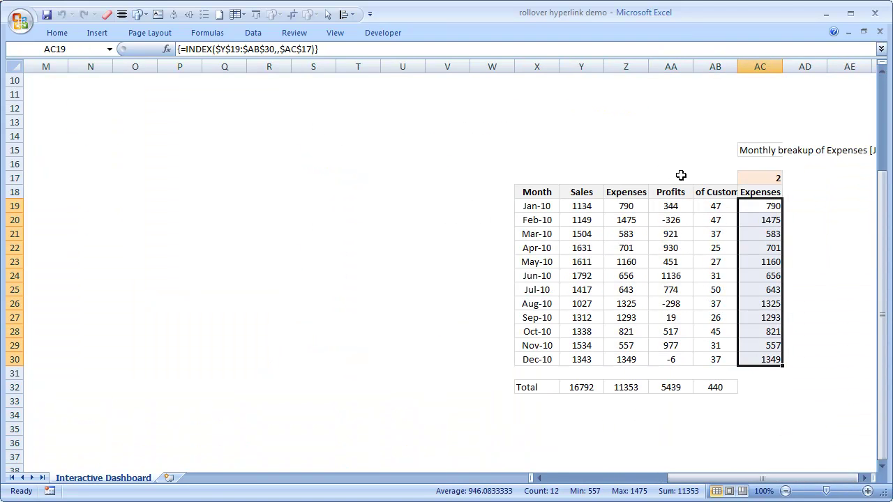
left_click(764, 193)
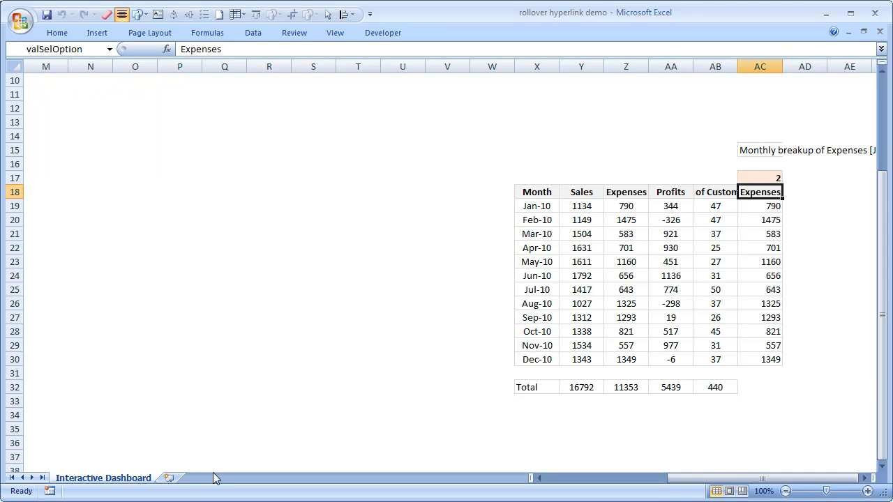
Step: Return to the dashboard and display the Sales chart using its rollover arrow
left_click(558, 478)
scroll(184, 387, "up", 3)
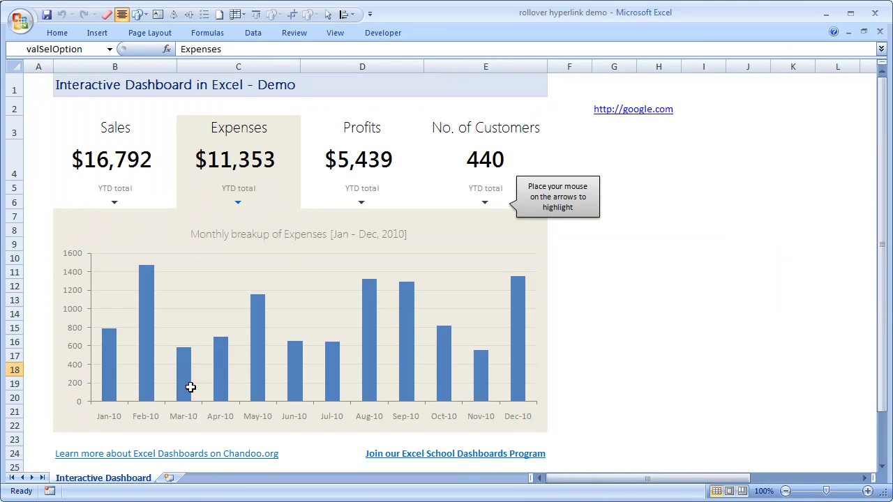
mouse_move(138, 172)
Step: Open Module1 in the Visual Basic editor and highlight Range("valSelOption") in the highlightSeries function
right_click(112, 479)
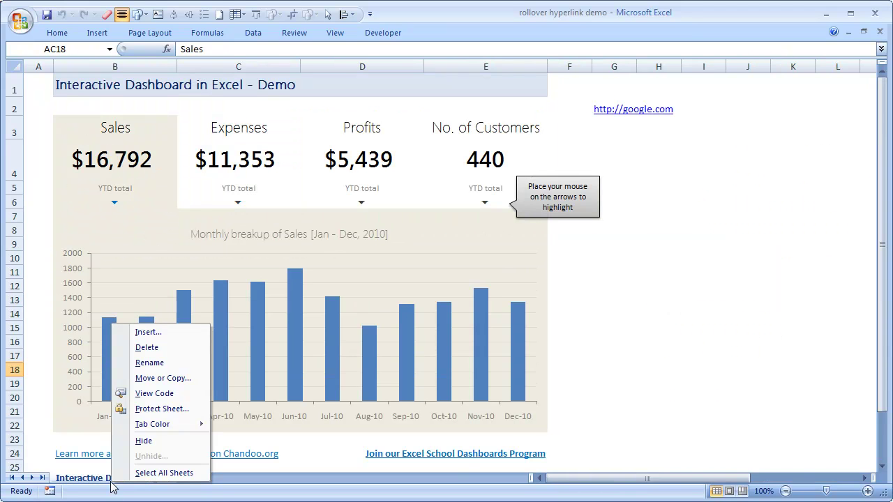
left_click(154, 395)
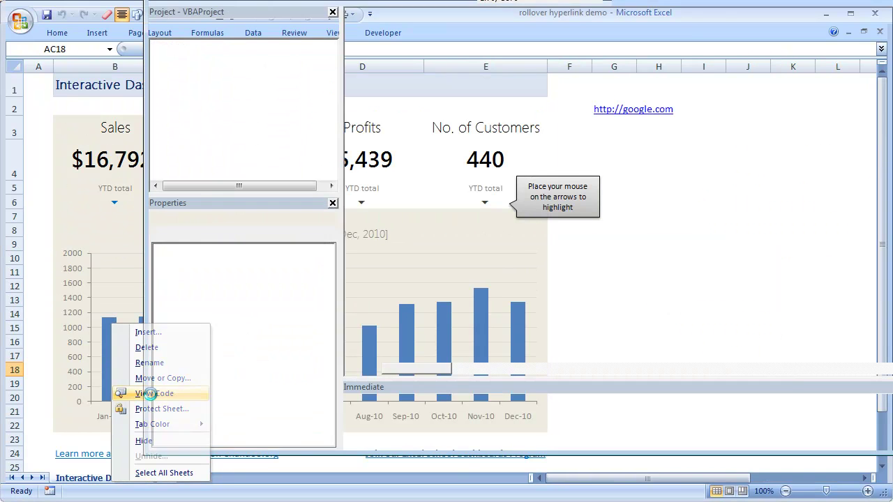
double_click(218, 112)
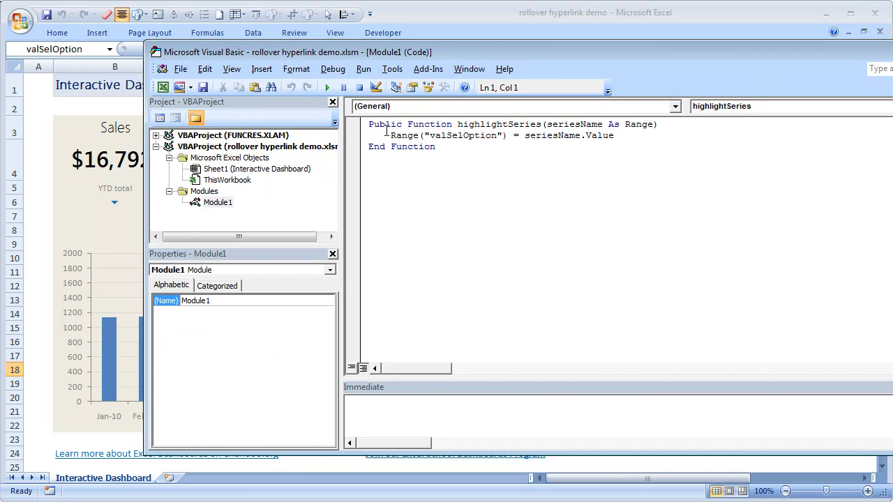
left_click_drag(391, 136, 503, 136)
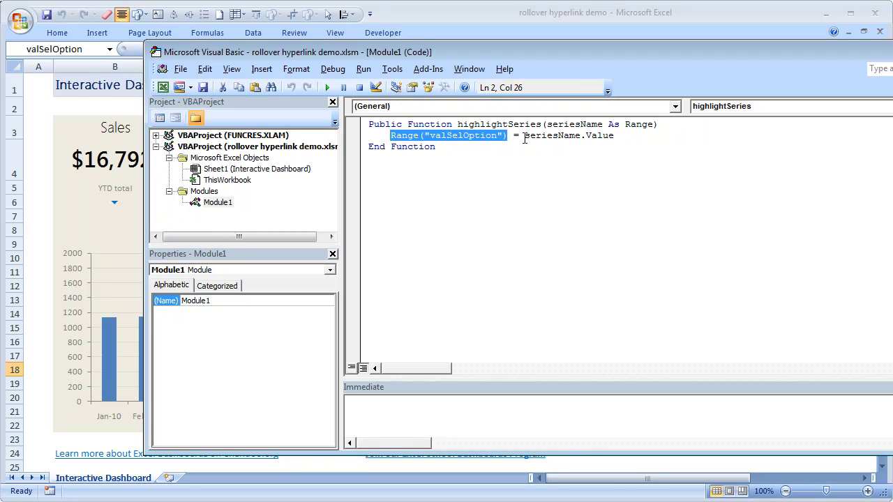
Step: Shrink the Visual Basic editor window and narrow its project pane so the whole highlightSeries code fits
left_click_drag(335, 56, 239, 66)
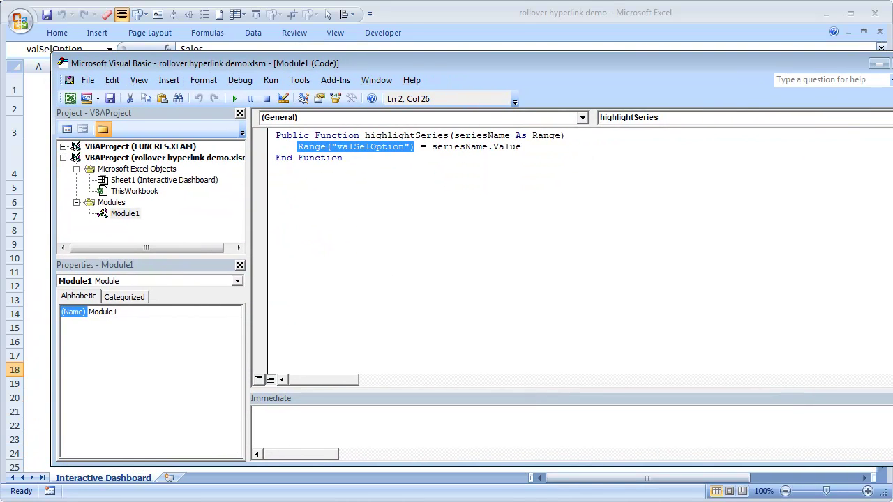
left_click_drag(891, 269, 528, 269)
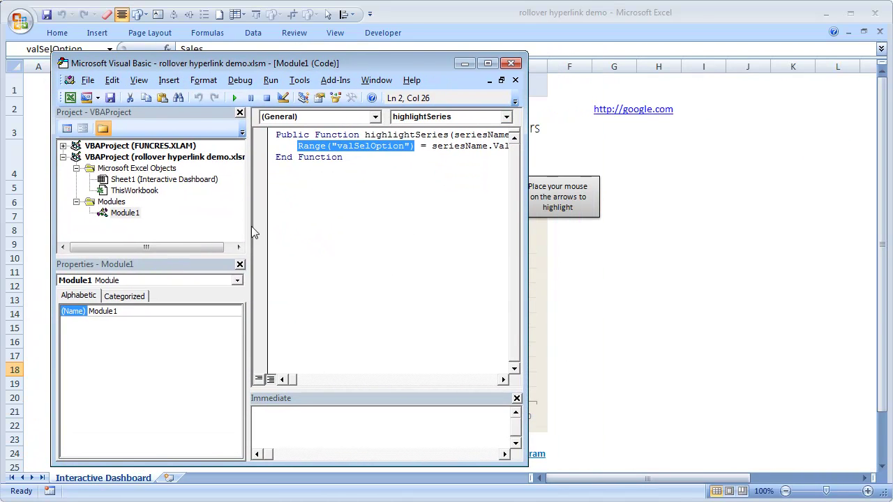
left_click_drag(246, 227, 99, 203)
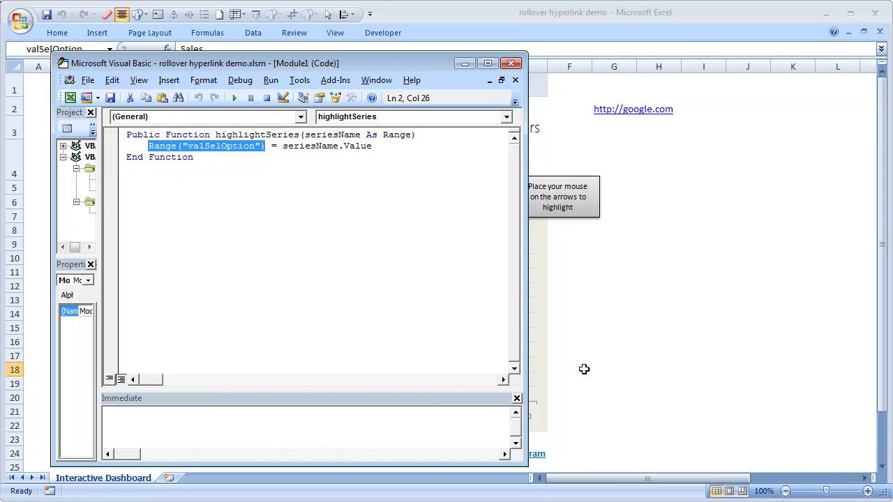
Step: Go to the source data in the worksheet and select AC18 to check its defined name
left_click(658, 373)
left_click_drag(716, 479, 815, 482)
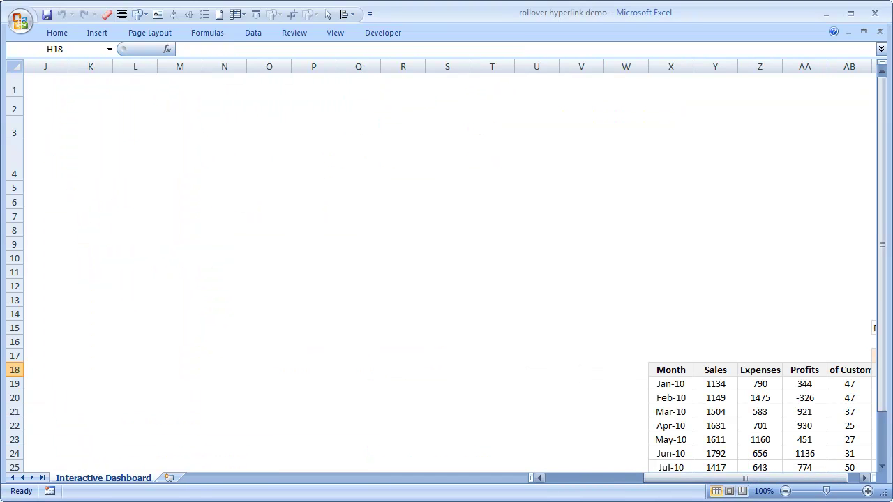
left_click(866, 479)
left_click(865, 478)
left_click(794, 370)
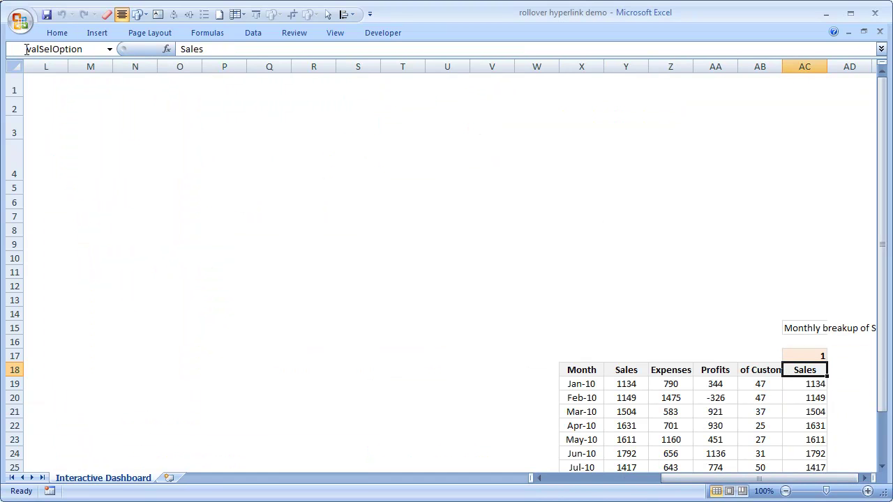
Step: Switch back to the Visual Basic editor and review the seriesName.Value assignment in highlightSeries
key("alt+Tab")
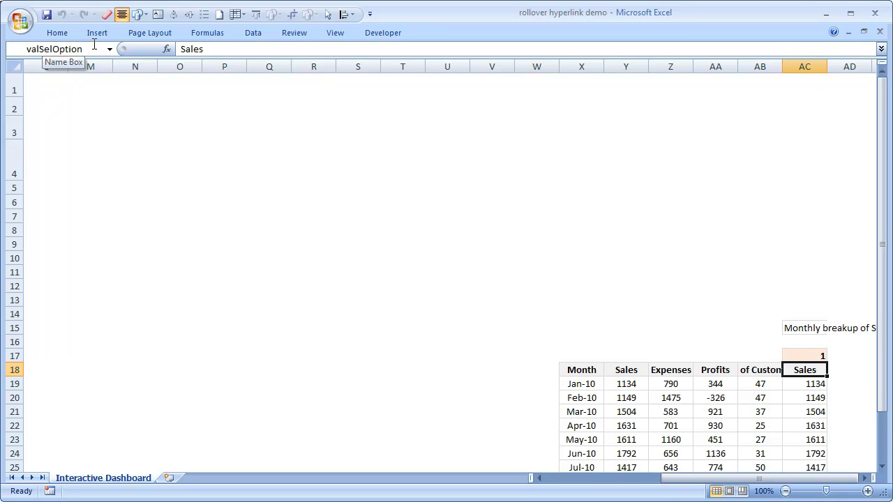
key("alt+F11")
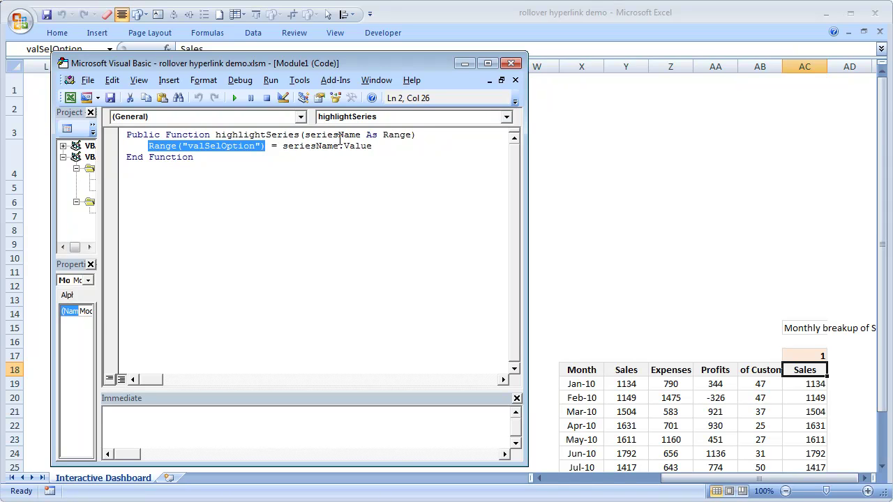
left_click(382, 145)
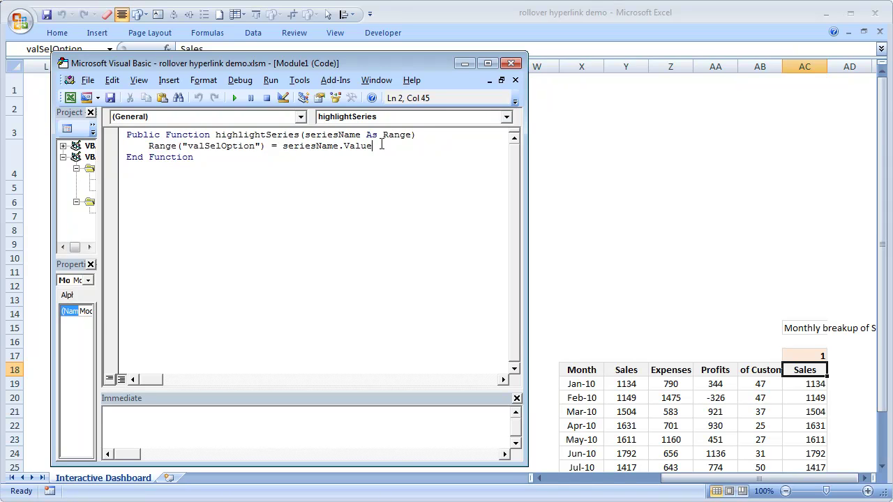
Step: Inspect the dashboard arrow formulas in B6 and C6, and preview the Profits, No. of Customers and Expenses charts by rollover
key("alt+F11")
left_click_drag(698, 478, 573, 478)
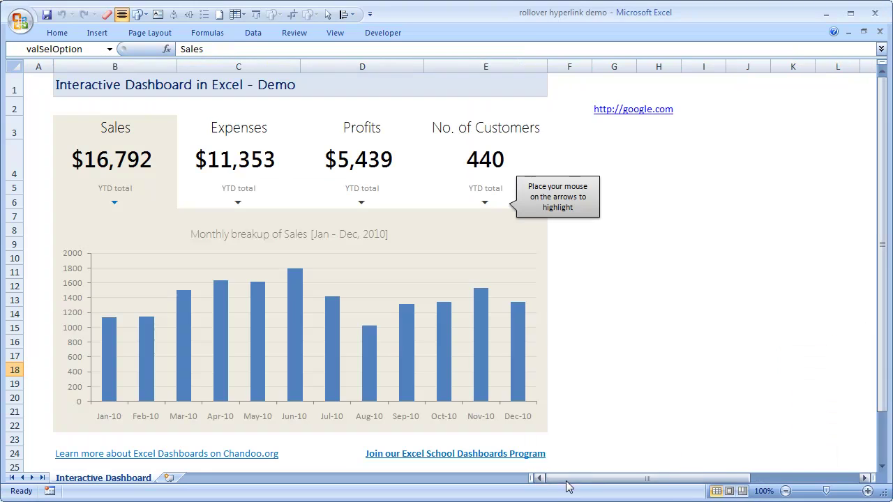
left_click(96, 206)
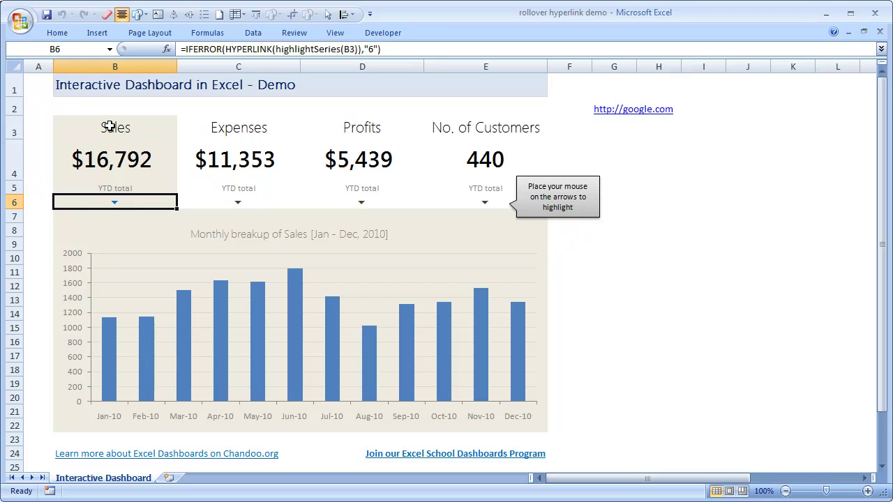
left_click(237, 204)
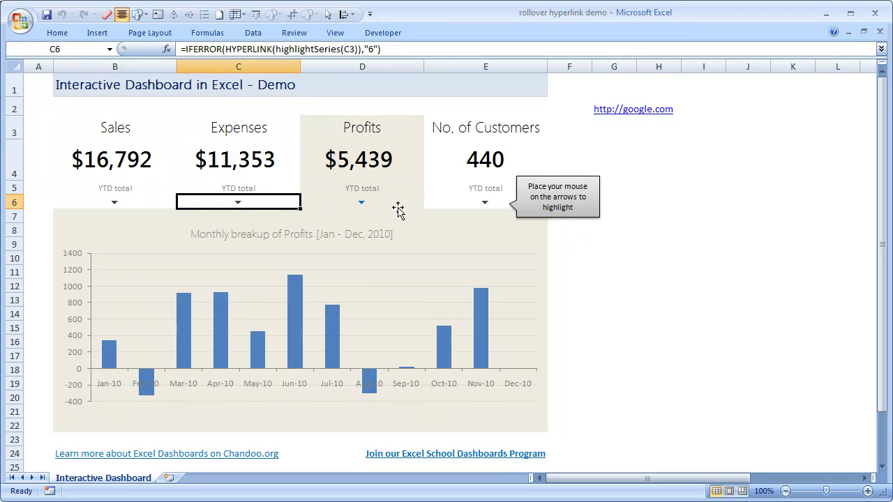
mouse_move(484, 205)
mouse_move(218, 207)
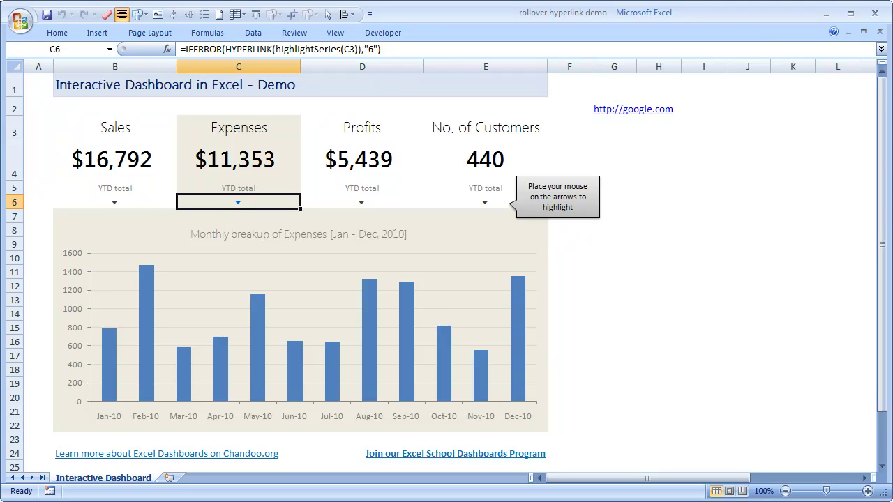
Step: Return to the source data and recheck the selected series name in AC18 and the MATCH formula in AC17
left_click_drag(719, 479, 850, 471)
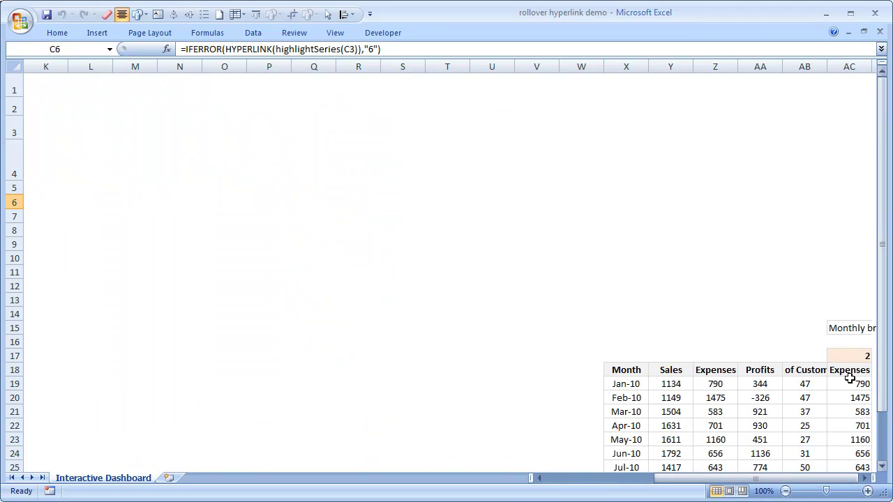
left_click(842, 371)
left_click(856, 355)
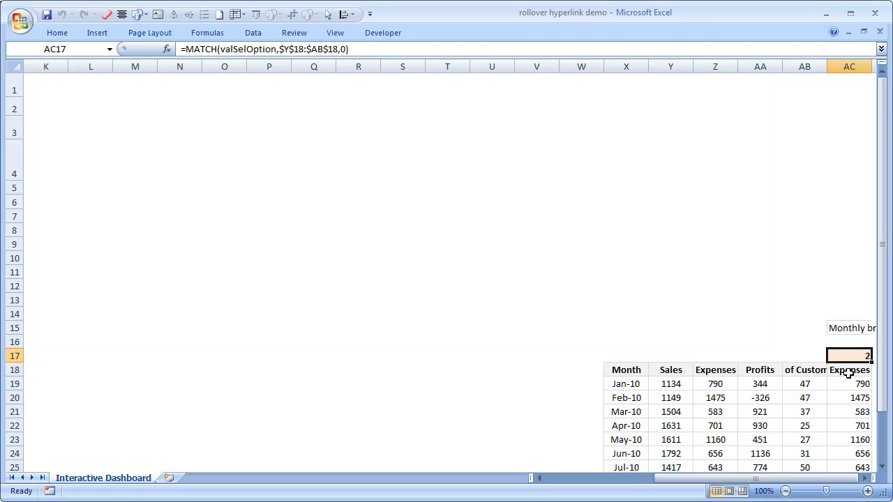
left_click(847, 374)
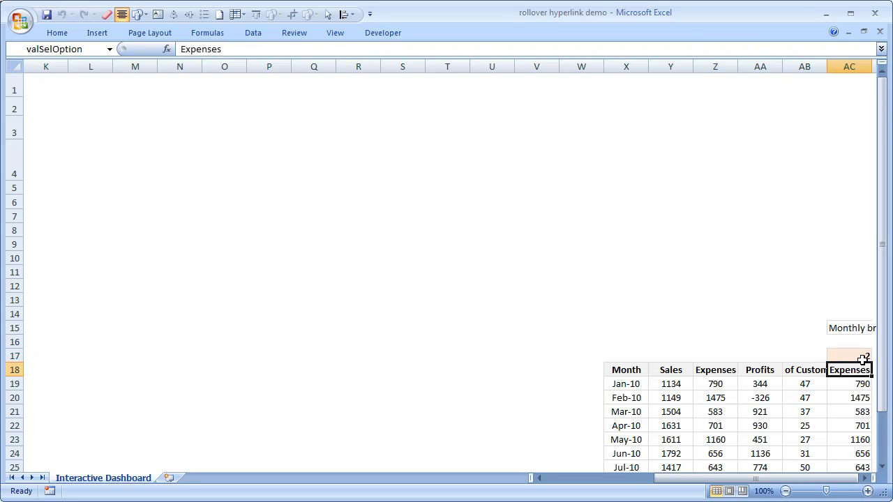
Step: Inspect the MATCH formula in AC17 and the INDEX array formula in AC19:AC30 against the source values in Y19:AB19
left_click(863, 359)
scroll(852, 390, "down", 2)
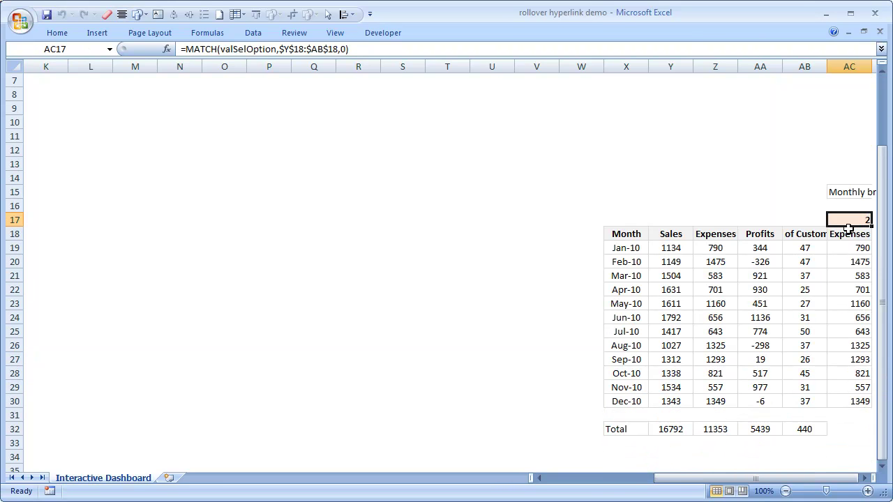
left_click_drag(852, 253, 858, 399)
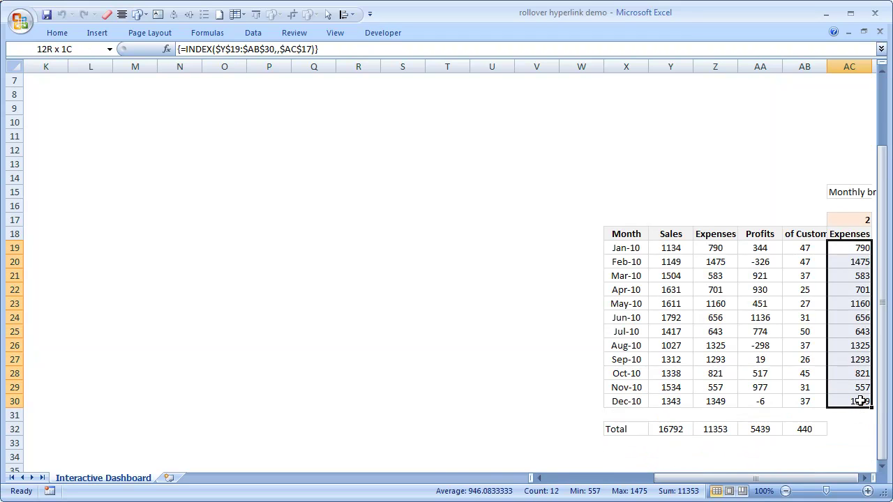
left_click(853, 250)
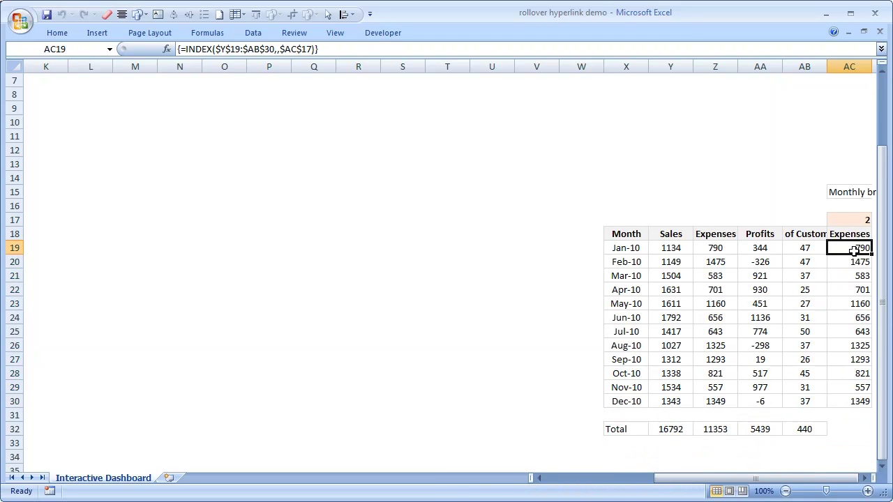
left_click_drag(672, 247, 799, 250)
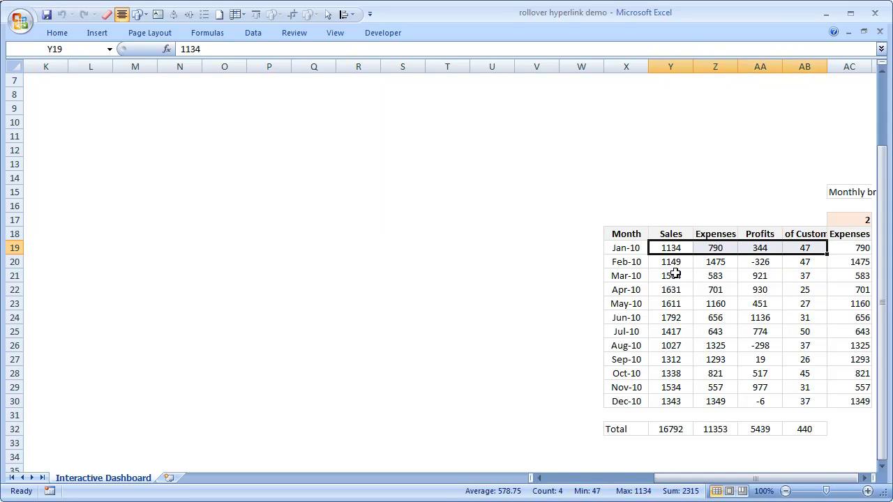
left_click(864, 479)
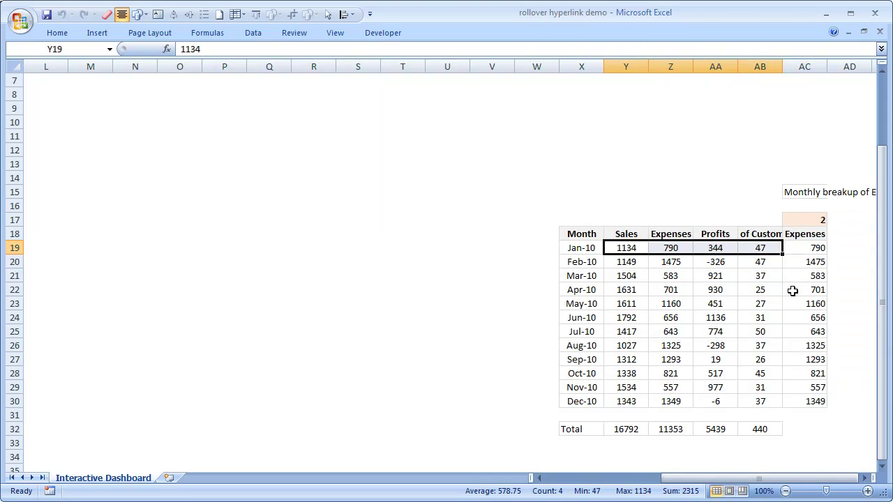
left_click_drag(805, 239, 791, 402)
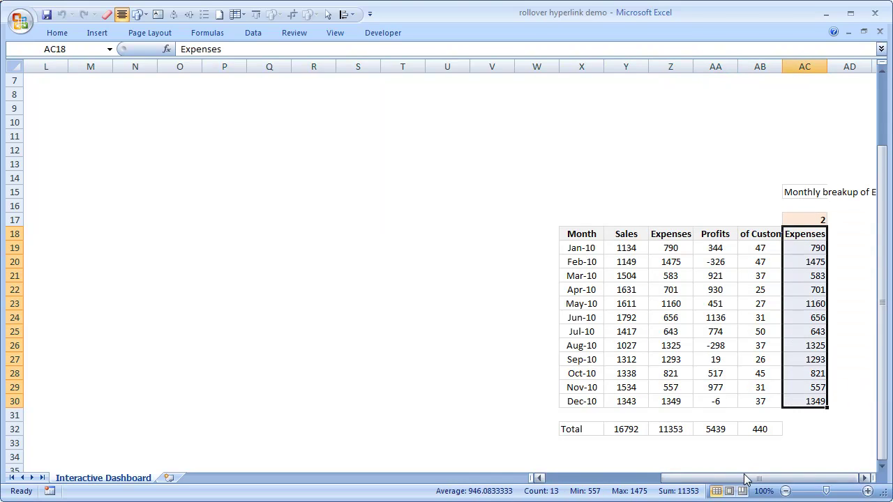
Step: Select the dashboard chart's data series and trace its SERIES references to the title, month and selected-value cells in the source data
left_click_drag(743, 482, 628, 480)
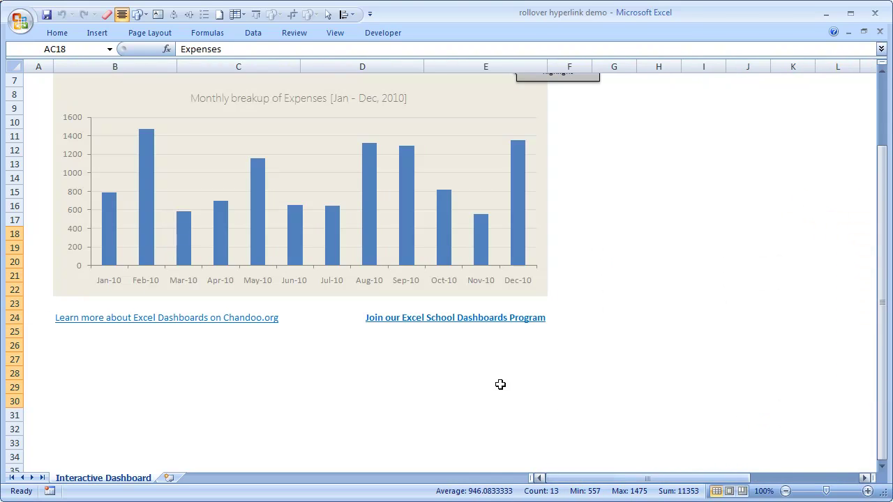
right_click(272, 145)
left_click(262, 189)
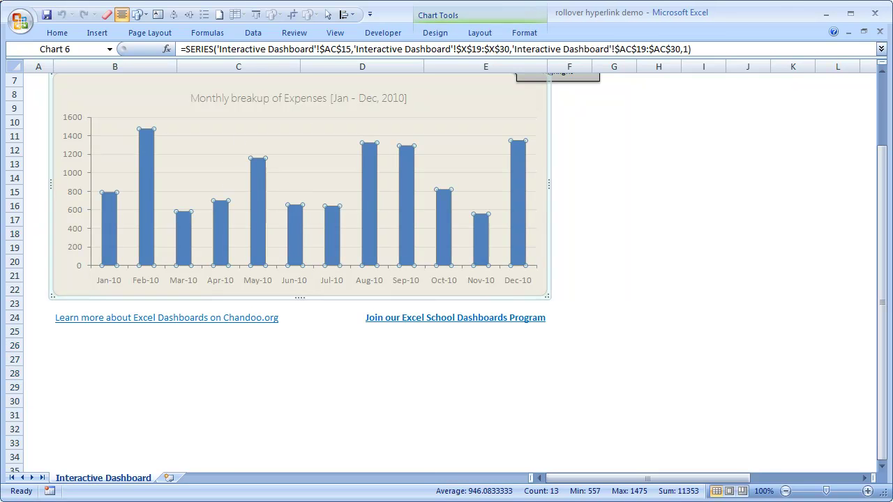
left_click_drag(730, 480, 838, 480)
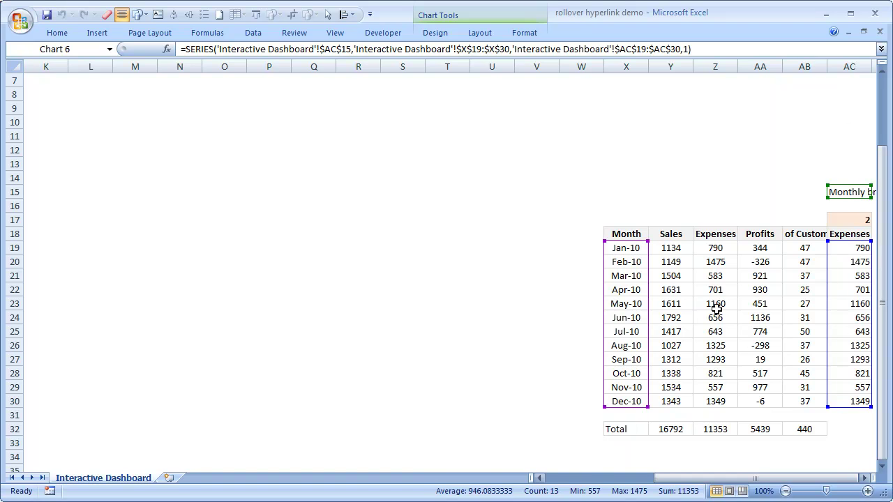
left_click(564, 479)
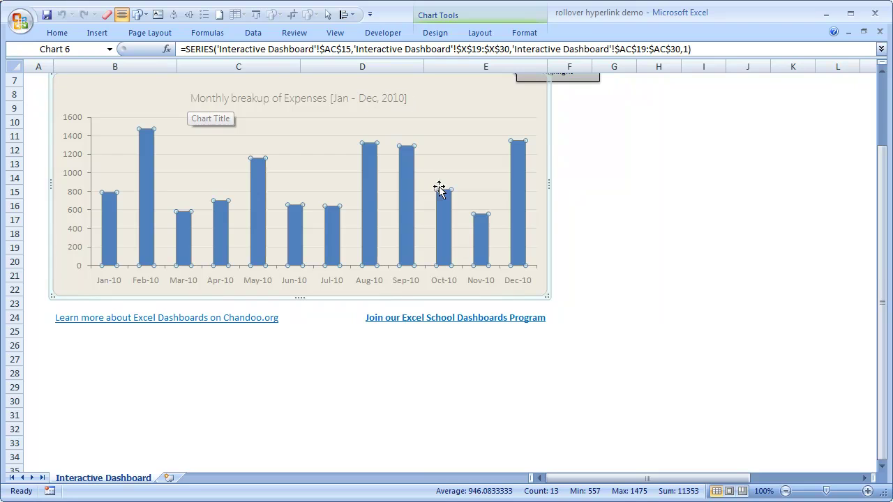
Step: Preview the Profits and No. of Customers charts by rollover, and deselect the chart
scroll(635, 361, "up", 2)
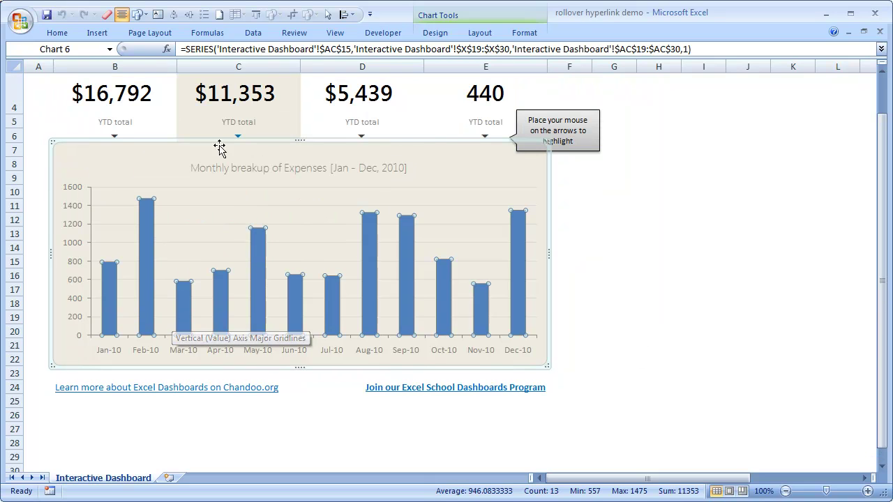
mouse_move(363, 136)
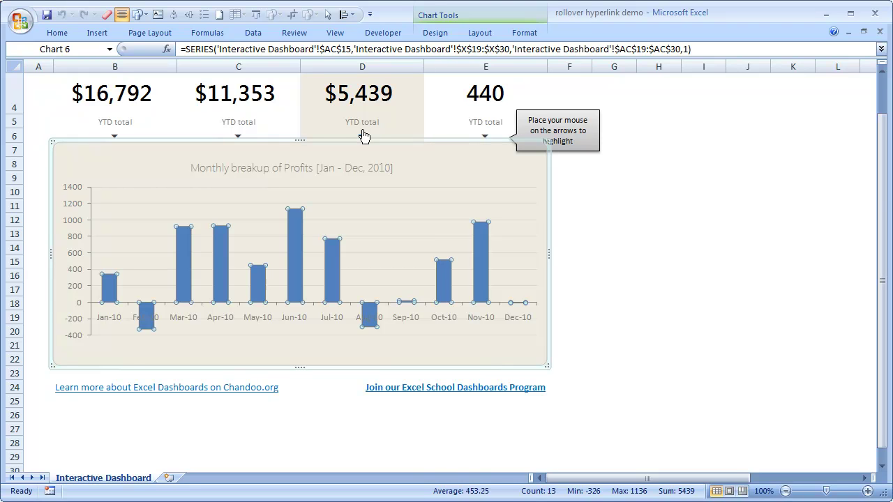
mouse_move(485, 132)
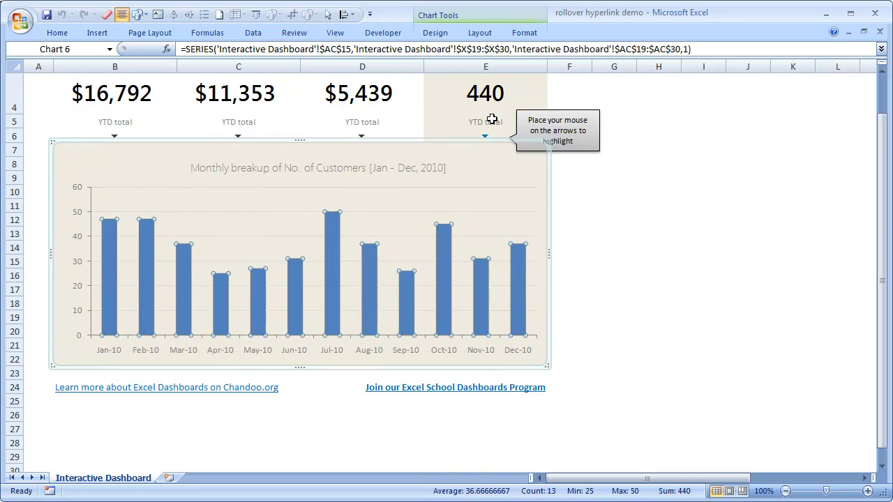
left_click(664, 289)
scroll(611, 380, "up", 1)
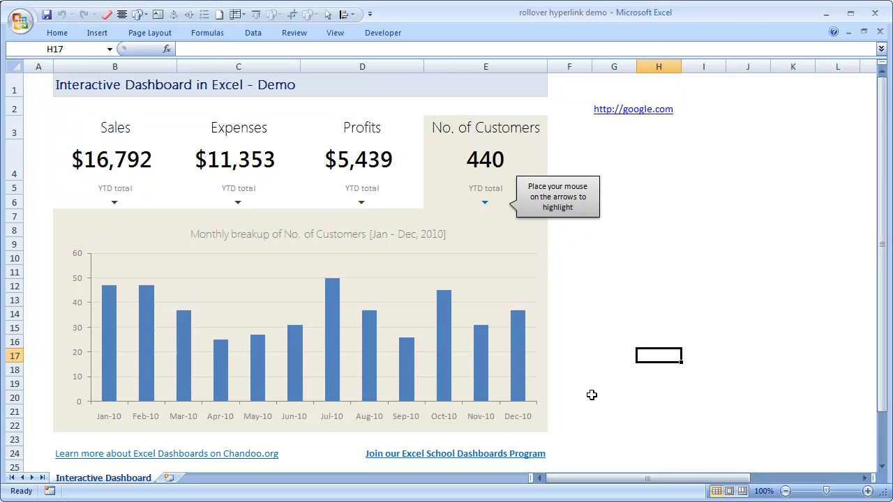
Step: Insert a new blank worksheet and select cell B2
left_click(170, 478)
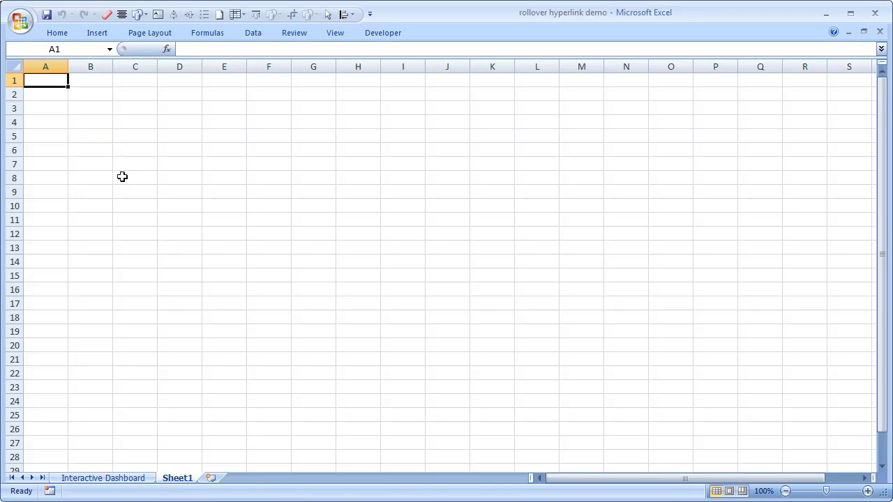
left_click(86, 93)
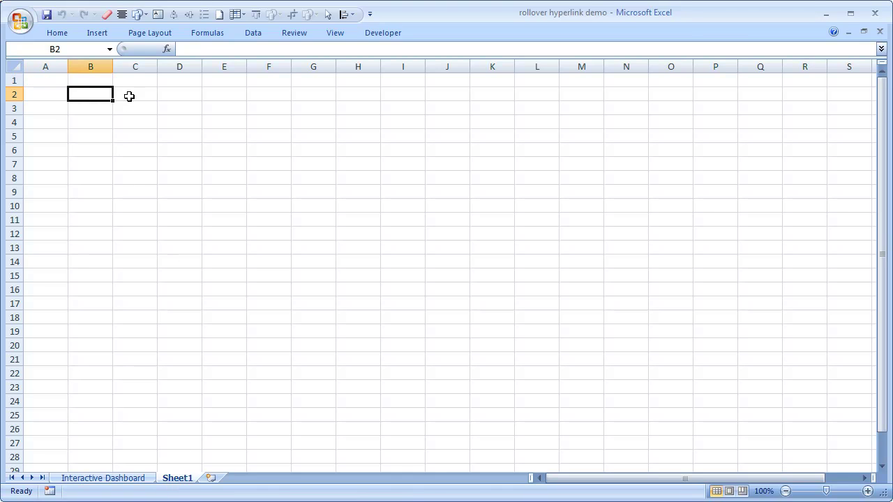
left_click(128, 95)
left_click(75, 93)
left_click(138, 95)
left_click(84, 93)
left_click_drag(84, 124, 129, 137)
left_click(129, 97)
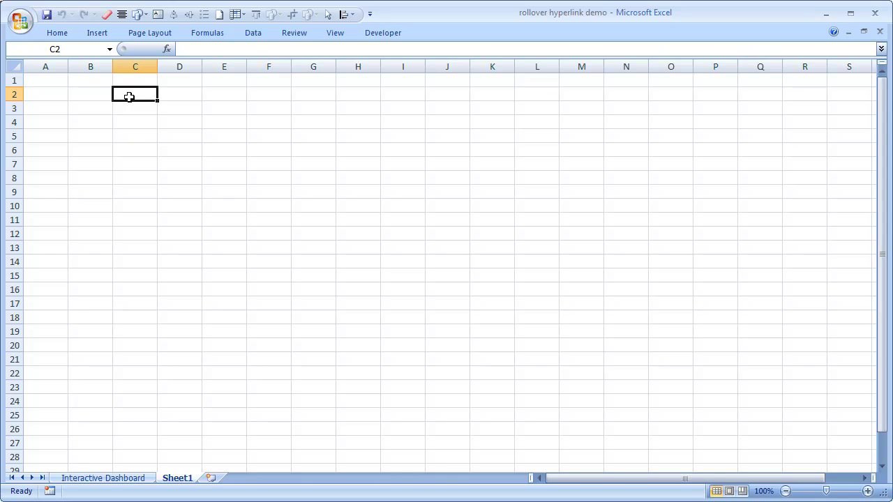
left_click_drag(92, 119, 143, 134)
left_click(97, 94)
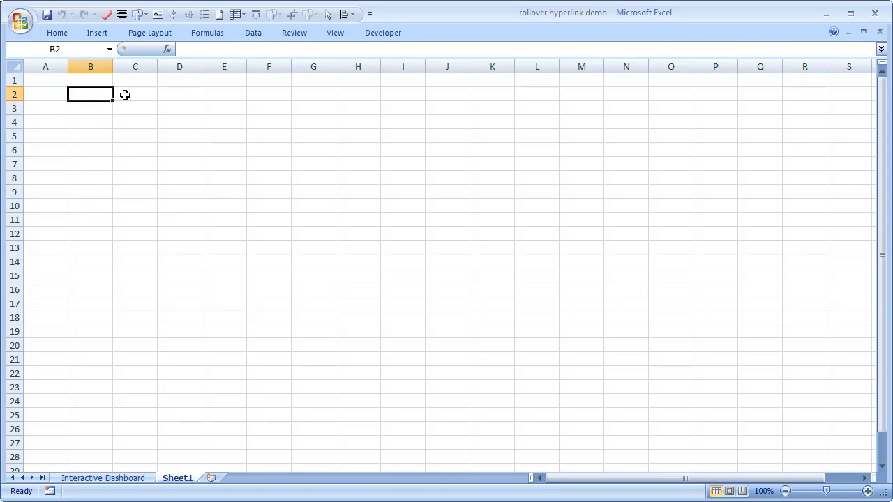
left_click(137, 94)
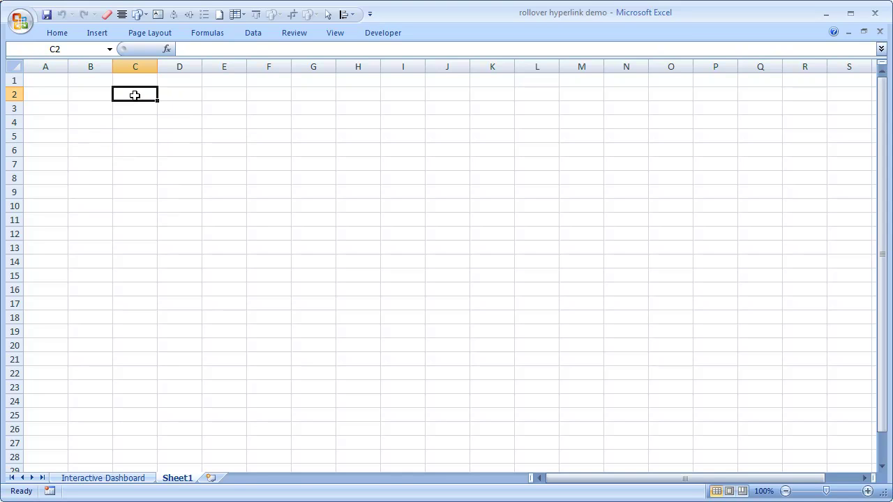
Step: Enter the labels link1 in B2 and link2 in C2
left_click(97, 94)
type("link")
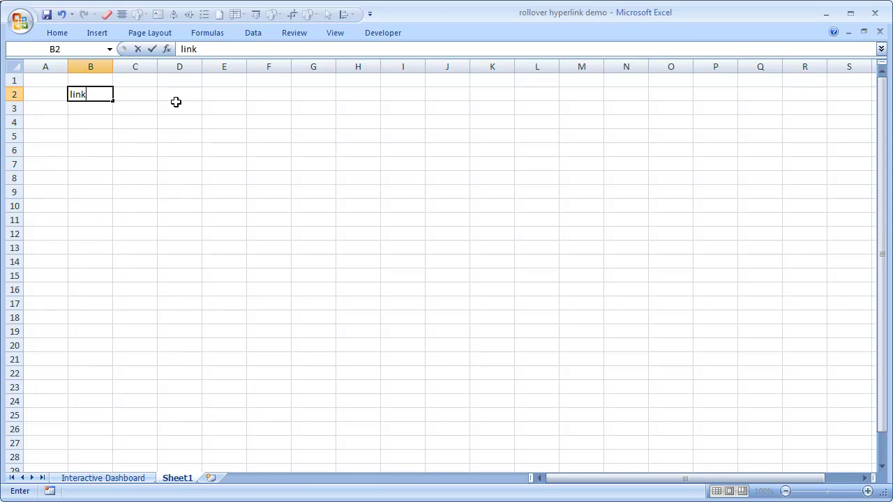
type("1")
key("Tab")
type("link")
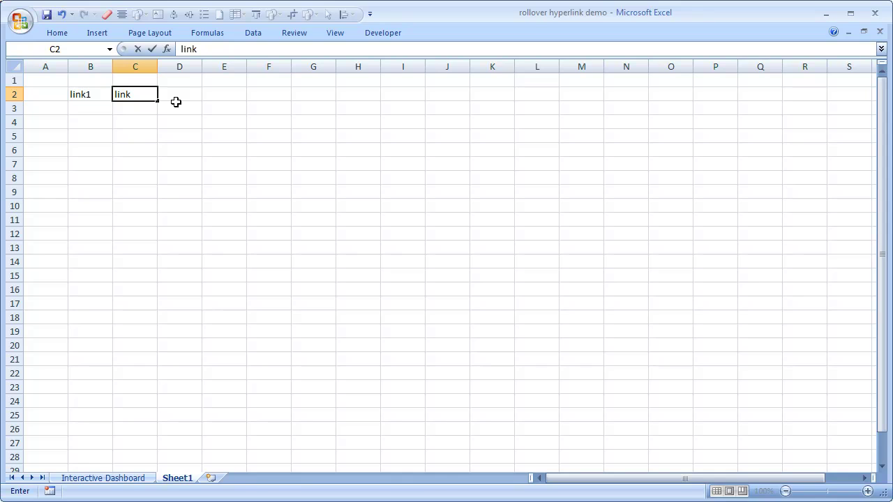
type("3")
key("Return")
key("Return")
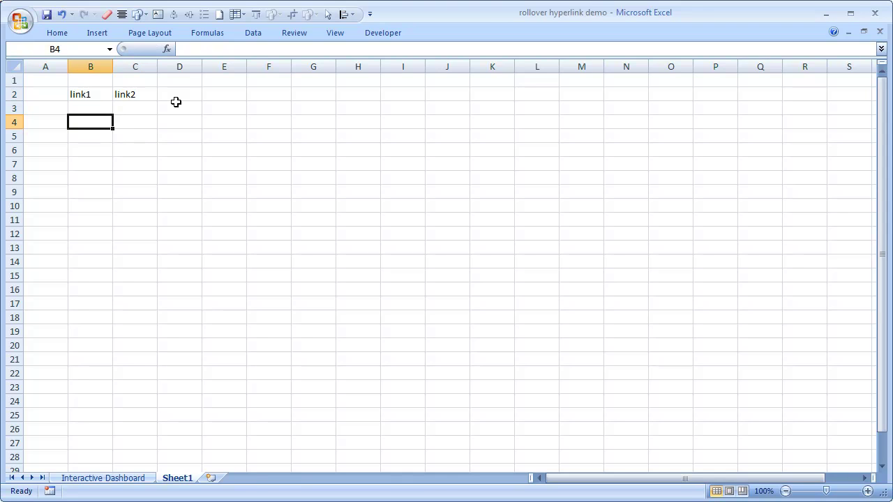
Step: Increase the height of row 4, and merge and center cells B4:C4
key("shift+Up")
key("shift+Right")
key("shift+Left")
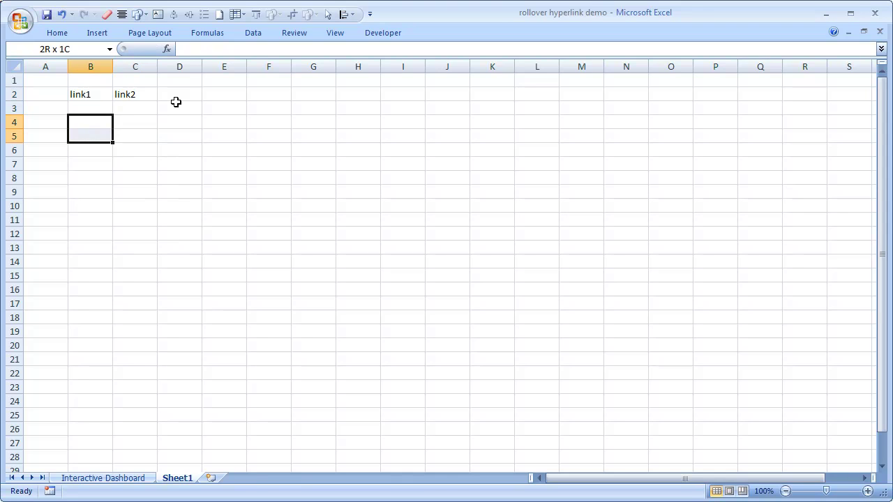
key("Up")
left_click(14, 122)
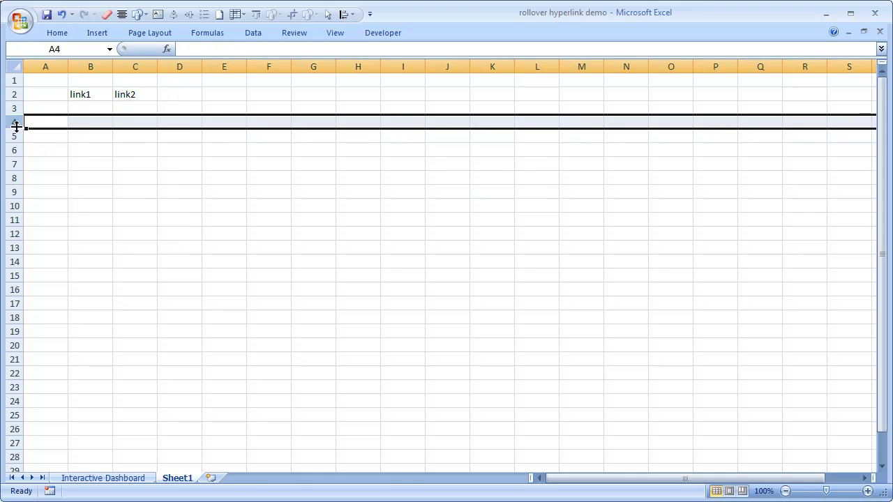
left_click_drag(14, 129, 14, 150)
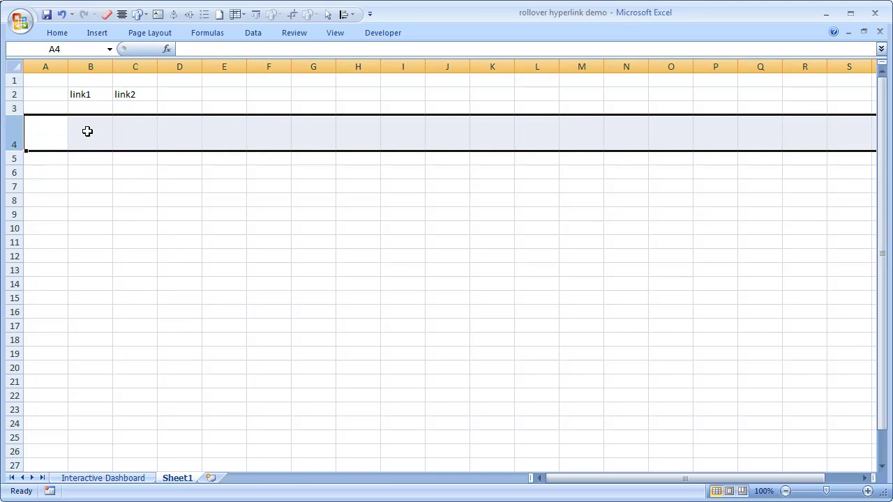
left_click_drag(88, 132, 135, 130)
left_click(60, 38)
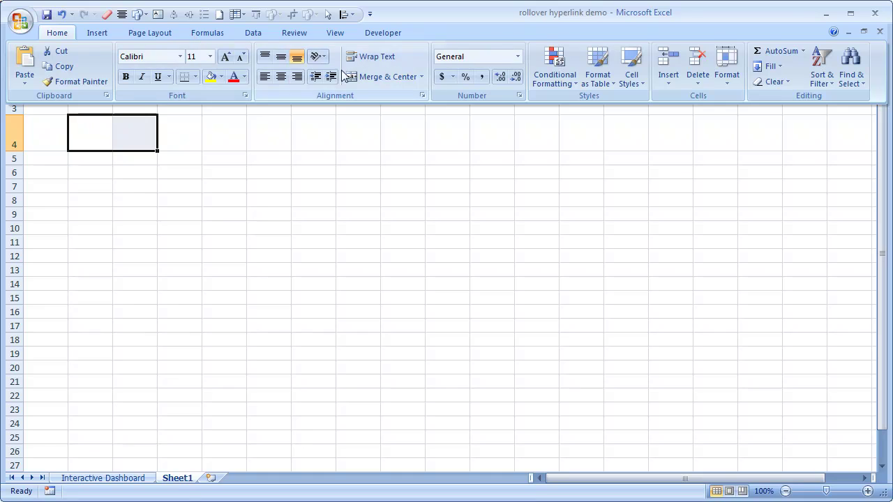
left_click(381, 75)
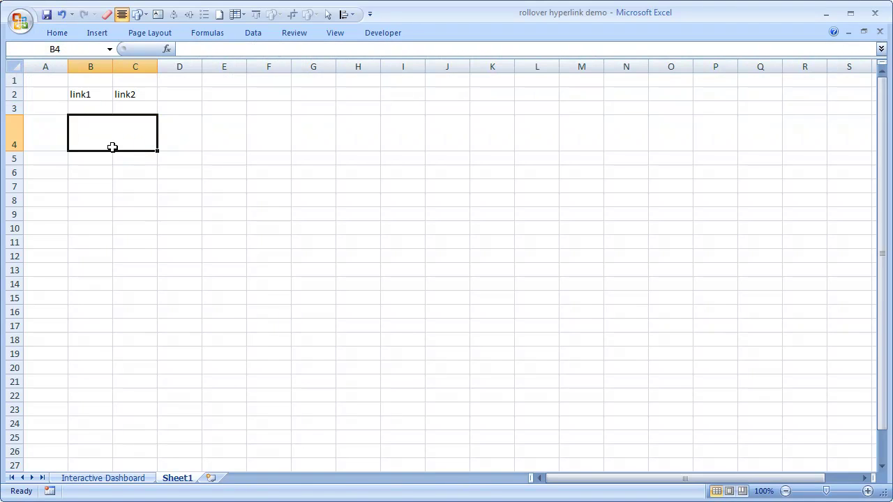
Step: Enter the text "you have selected link1" in the merged cell B4
type("you a")
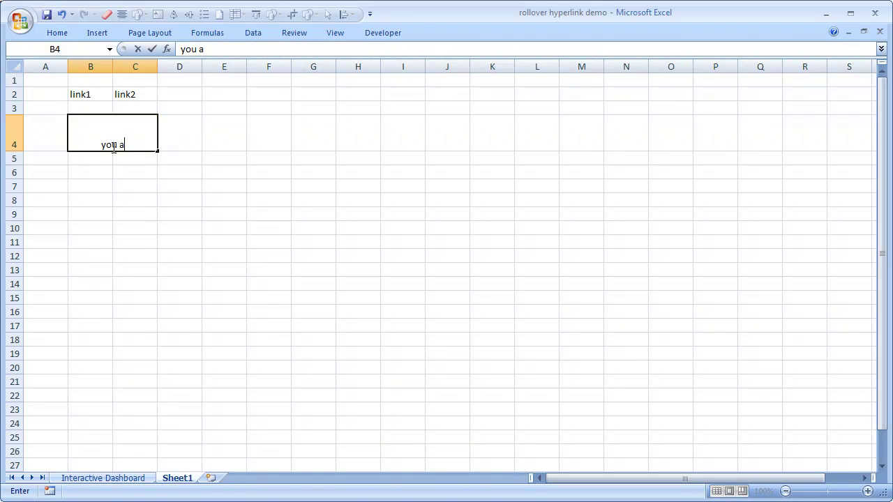
key("BackSpace")
type("have selec")
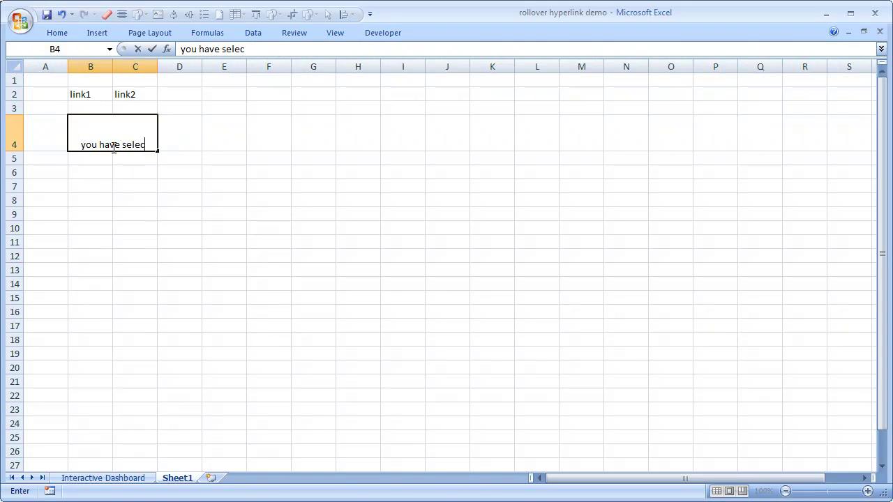
type("ted link1")
key("Return")
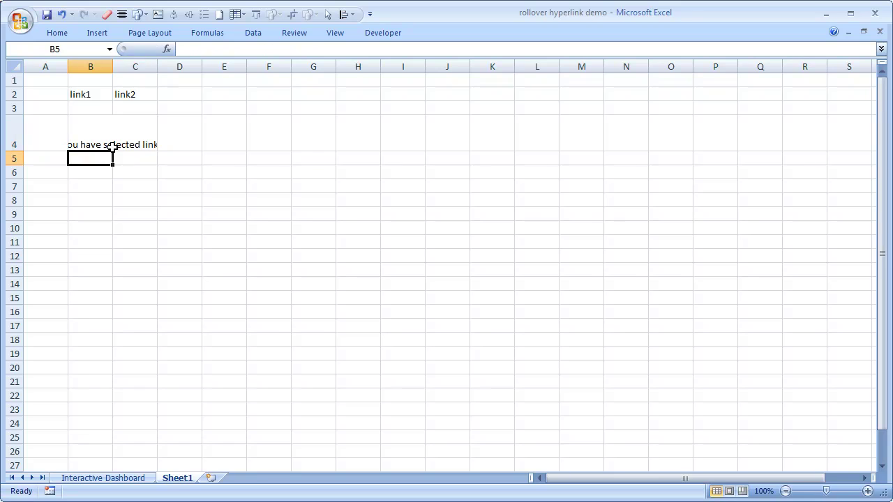
Step: Wrap the text in the merged cell B4 and align it vertically to the middle
left_click(113, 147)
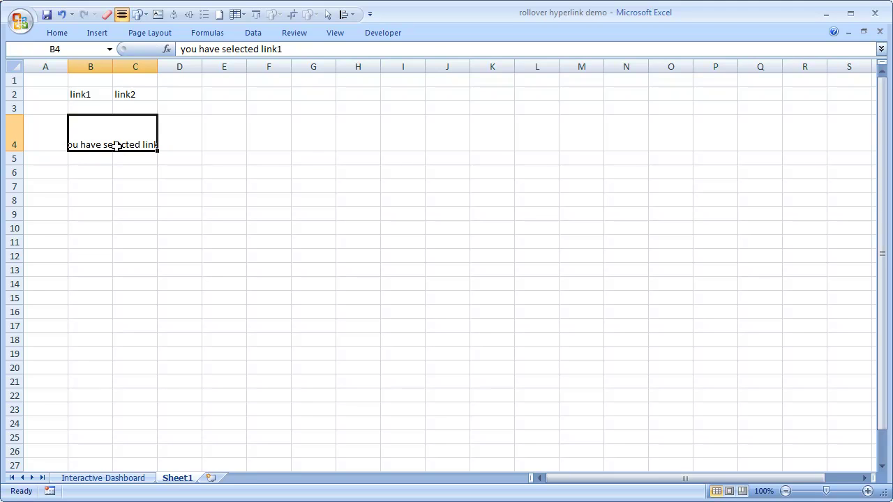
left_click(56, 32)
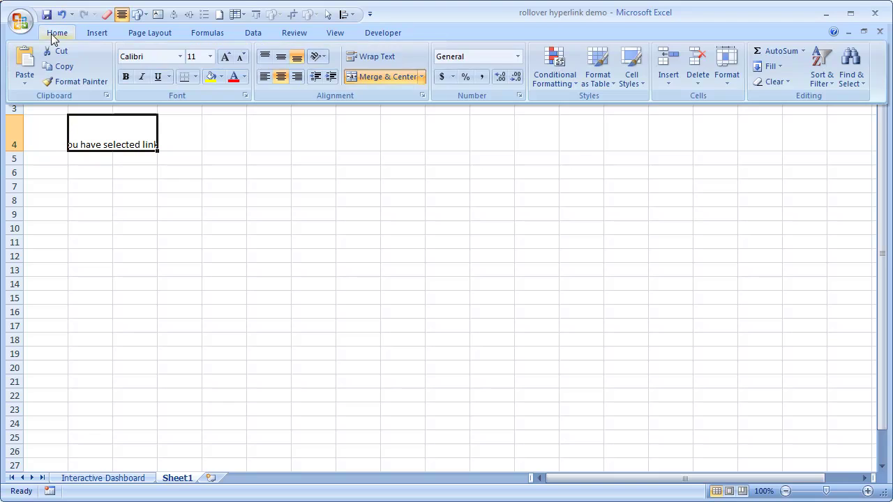
left_click(369, 59)
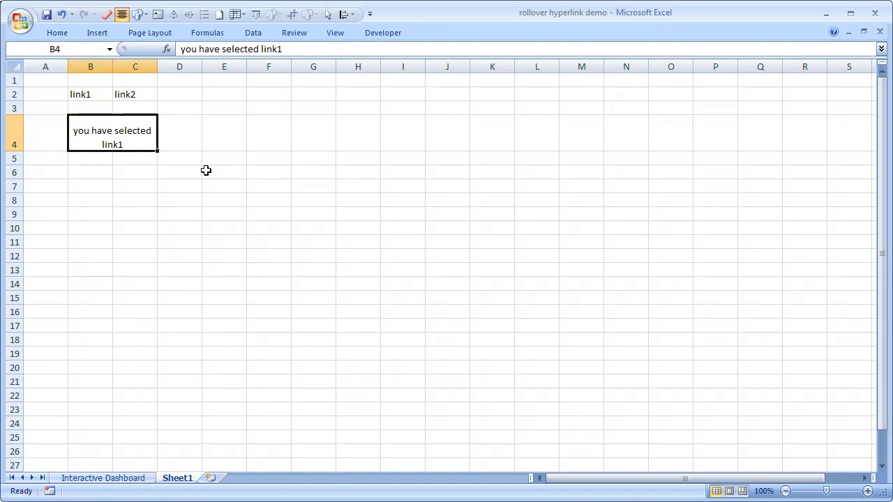
left_click(56, 33)
left_click(276, 56)
left_click(224, 186)
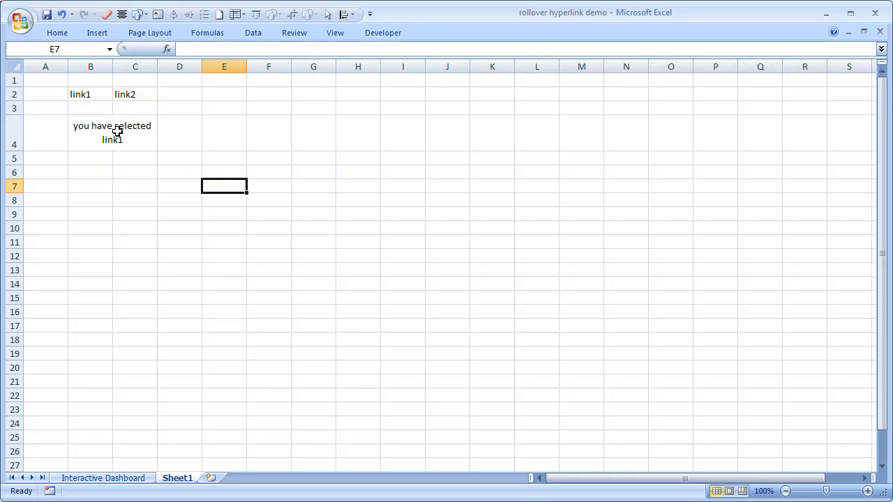
left_click(88, 95)
left_click(126, 92)
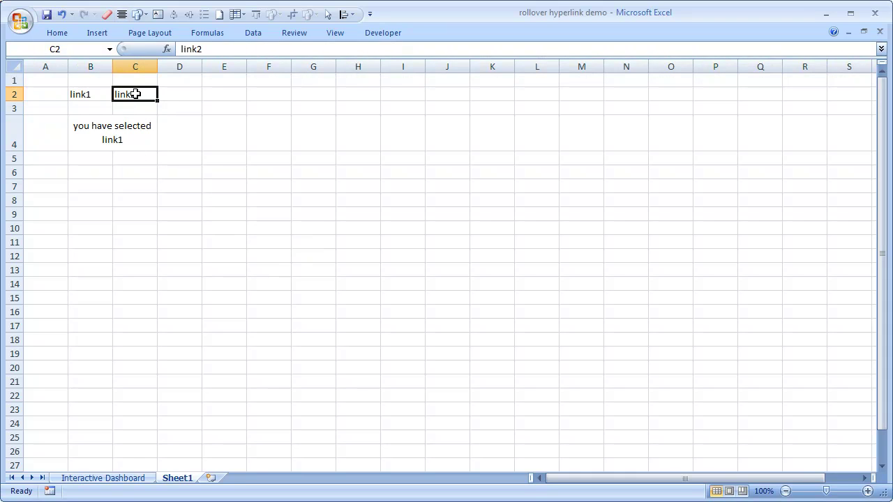
Step: Open the code of Module1 in the Visual Basic editor, widening the project tree to reach it
left_click(122, 136)
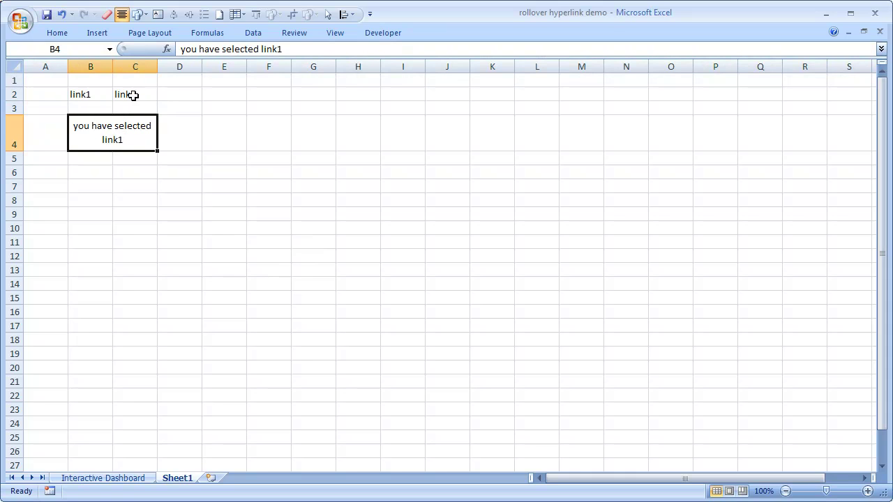
left_click(91, 94)
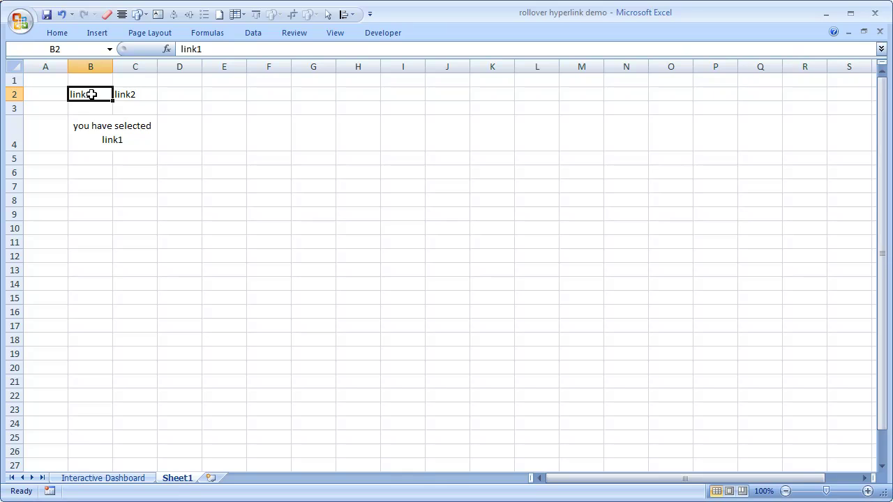
right_click(176, 478)
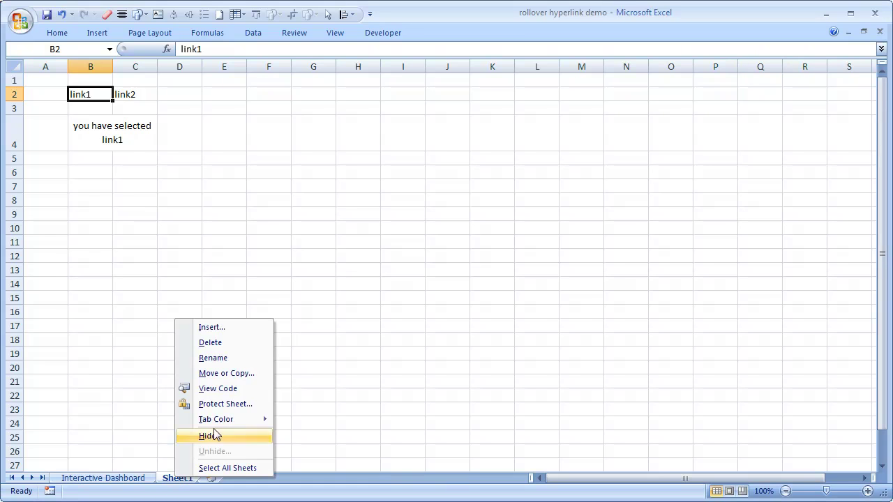
left_click(230, 388)
left_click_drag(227, 69, 443, 43)
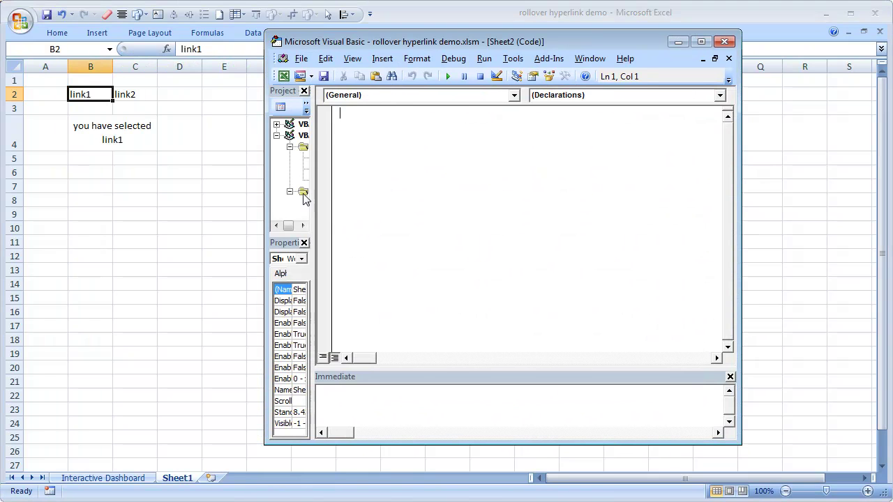
left_click(310, 205)
left_click_drag(310, 208, 352, 208)
double_click(336, 202)
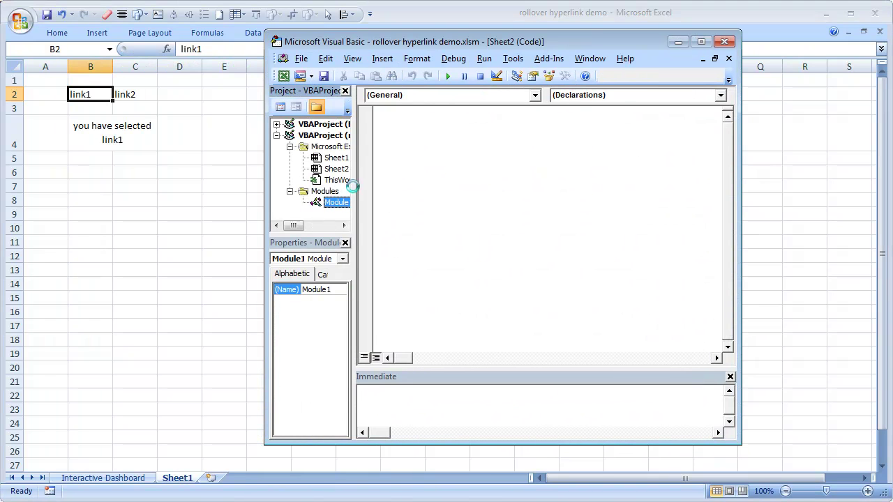
Step: Below highlightSeries, declare a public function updateMessage that takes the argument thisCell As Range
left_click(439, 174)
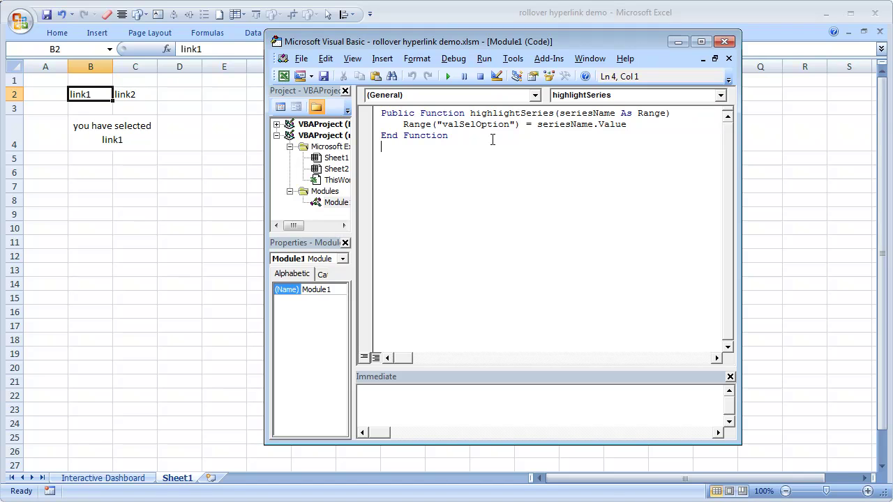
type("public function update")
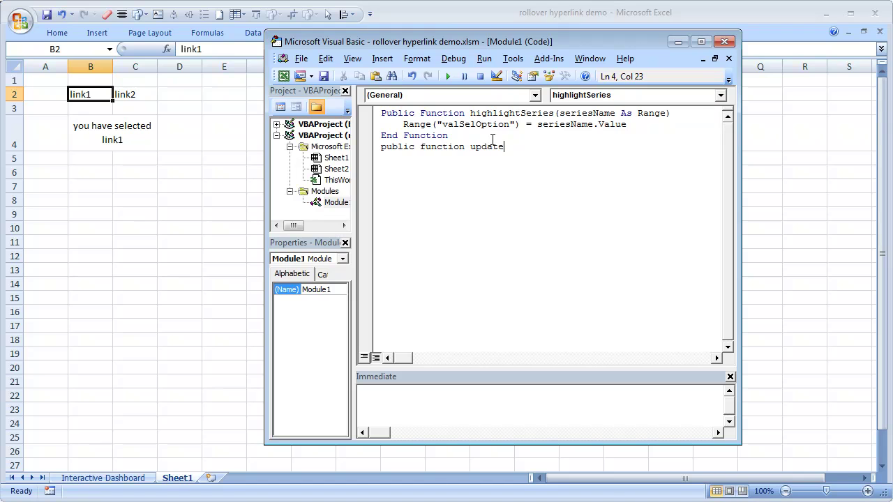
type("m")
key("BackSpace")
type("Message(cell")
key("BackSpace")
key("BackSpace")
key("BackSpace")
key("BackSpace")
type("this")
key("BackSpace")
key("BackSpace")
key("BackSpace")
key("BackSpace")
type("thisCell as Range)")
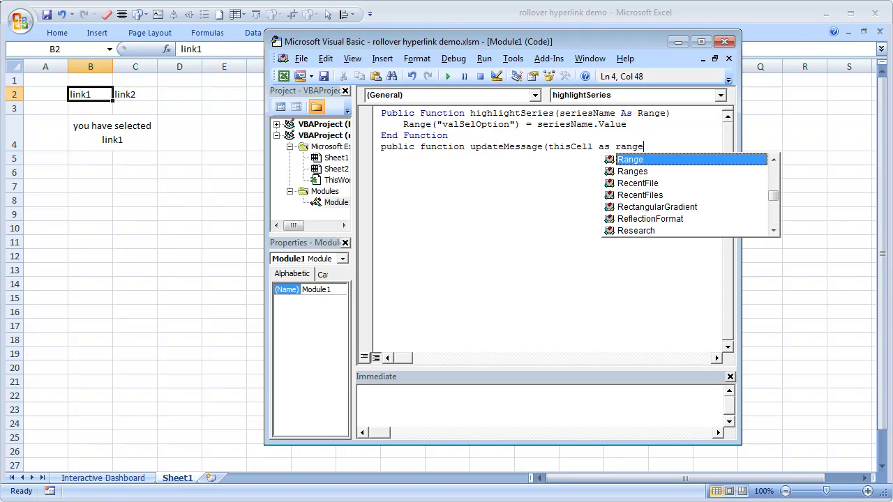
key("Return")
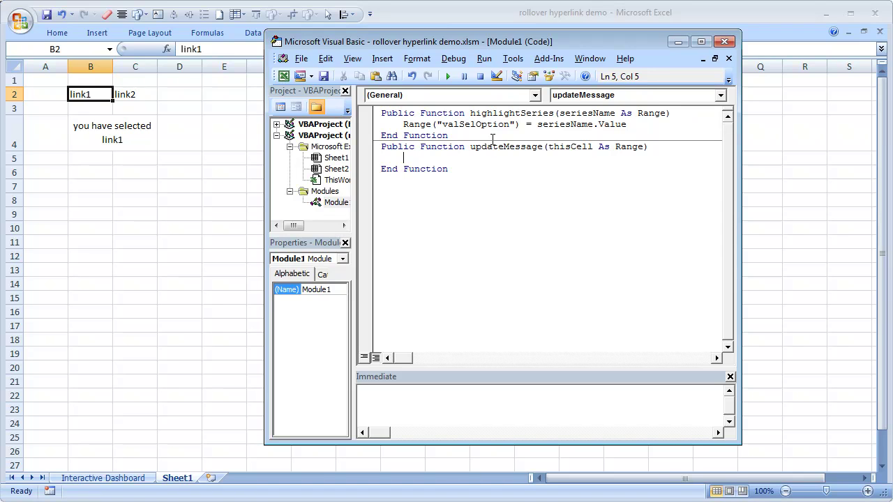
Step: Fill the updateMessage body with [b4] = "You have selected " & thisCell.Value and remove the spare blank line
type("[b4] =")
key("Return")
key("Return")
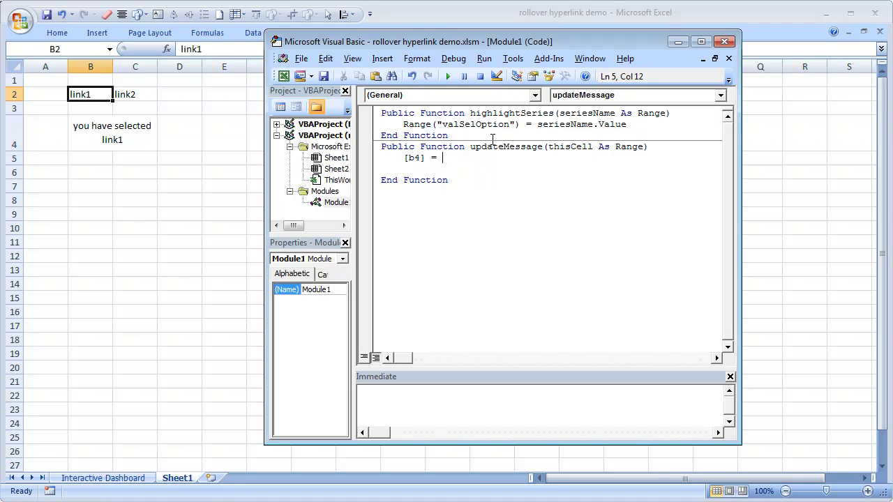
type("\"You have selected \"&t")
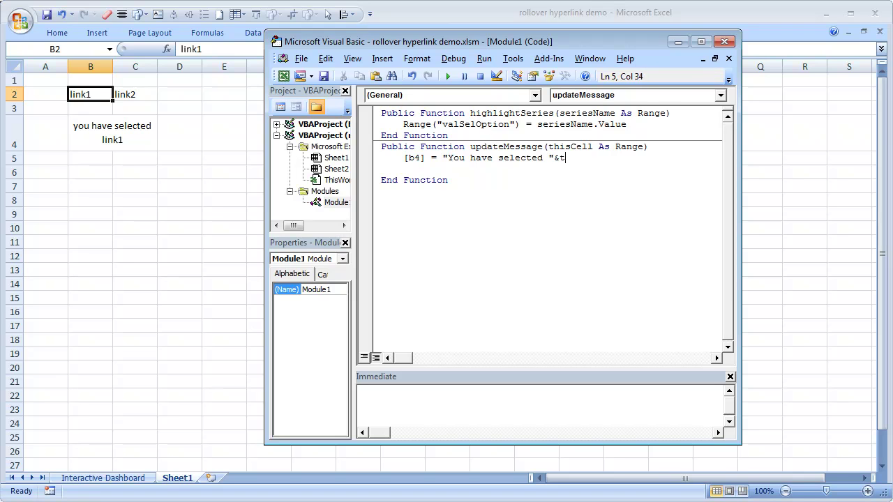
type("hiscell.value")
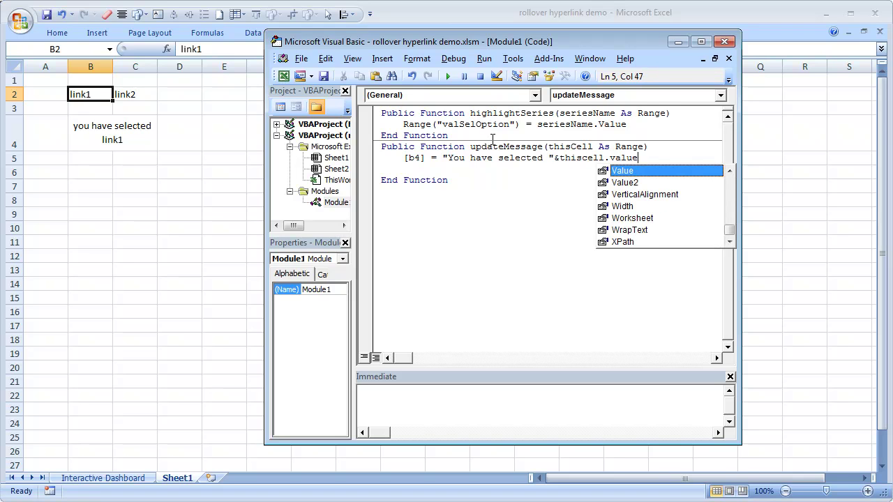
key("Return")
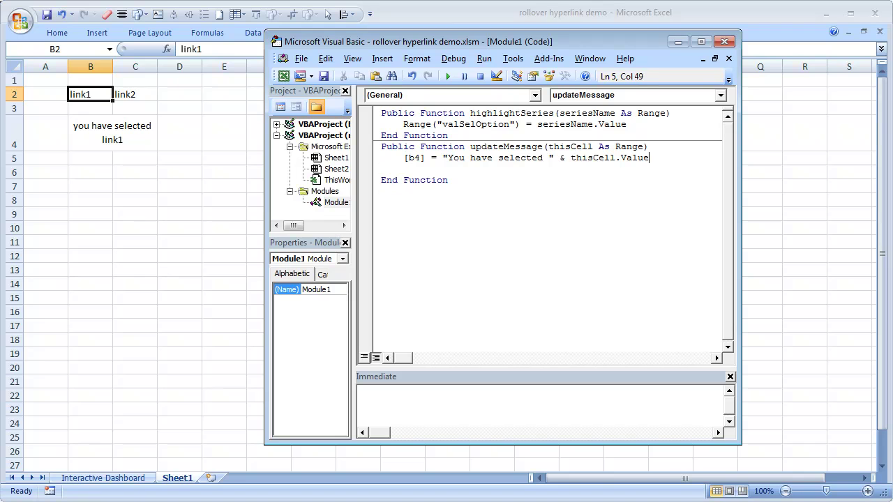
key("Delete")
key("BackSpace")
key("BackSpace")
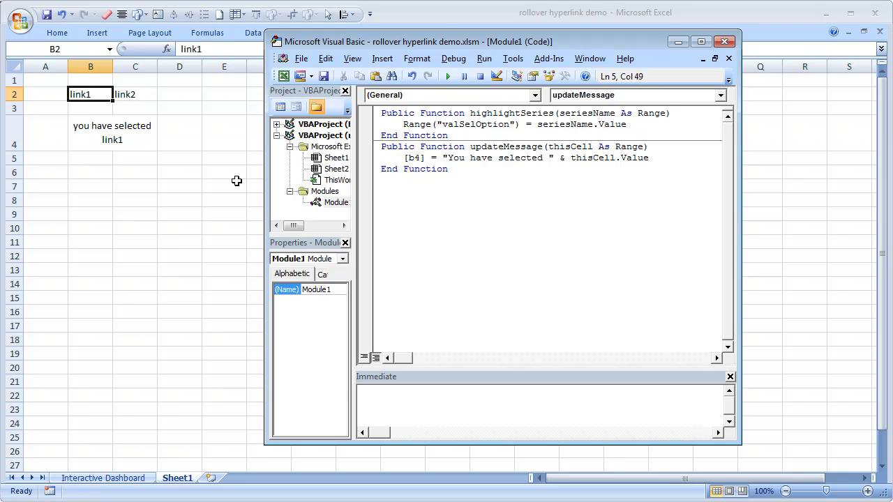
left_click(79, 203)
left_click(80, 98)
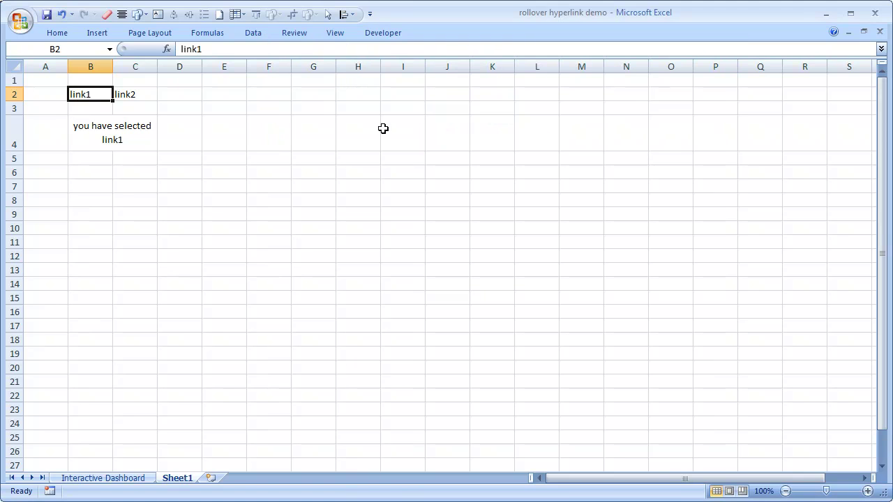
type("=hype")
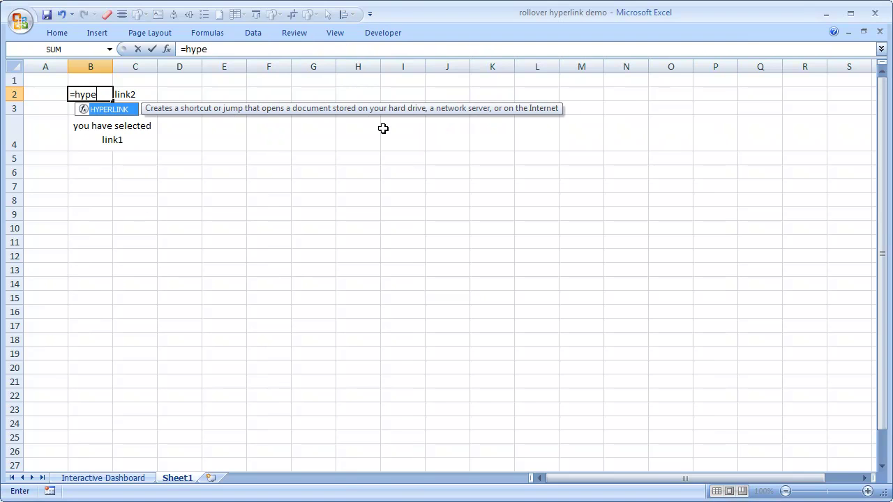
key("Tab")
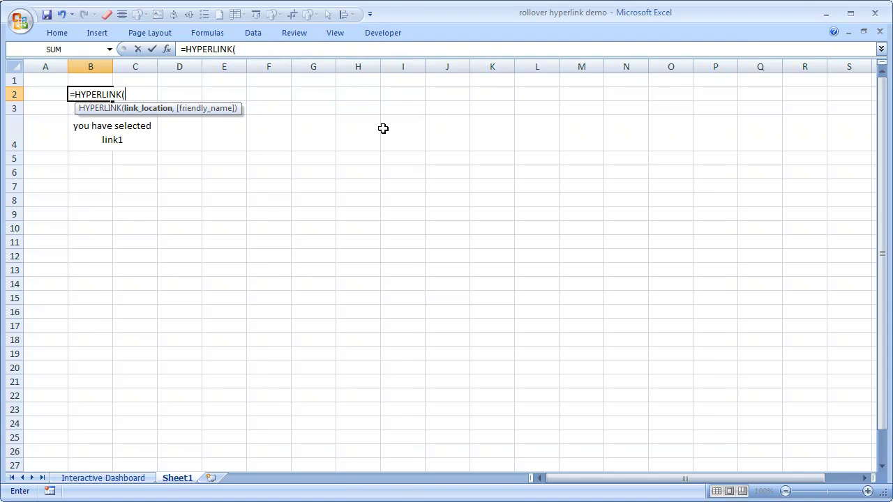
type("u")
key("Tab")
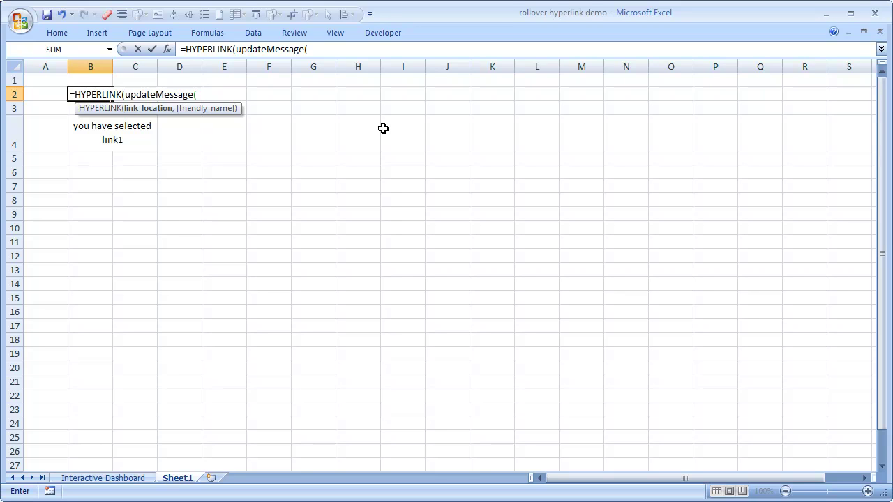
key("Escape")
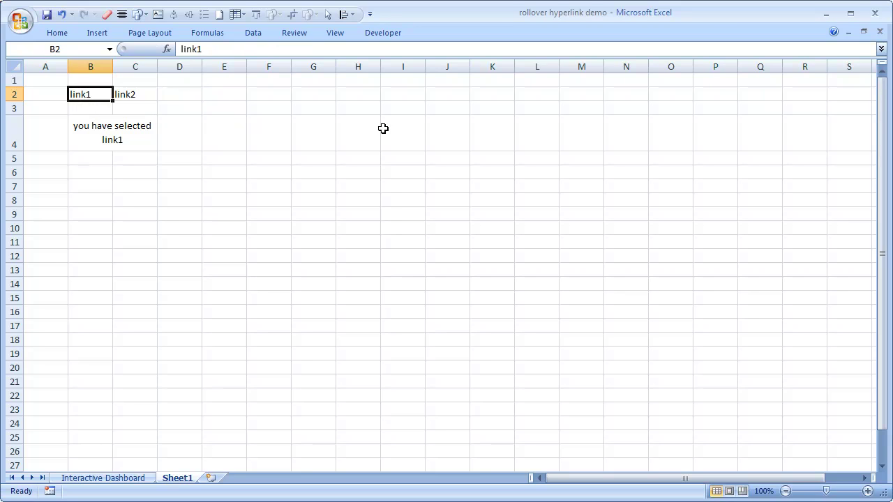
Step: Enter the formula =HYPERLINK(updateMessage(B2)) in cell B3 of Sheet1
key("Down")
key("Up")
key("Down")
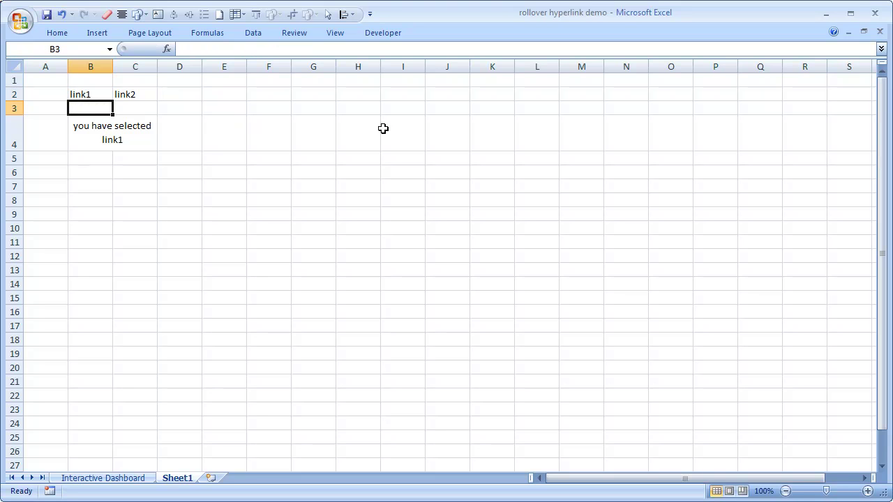
type("=hy")
key("Tab")
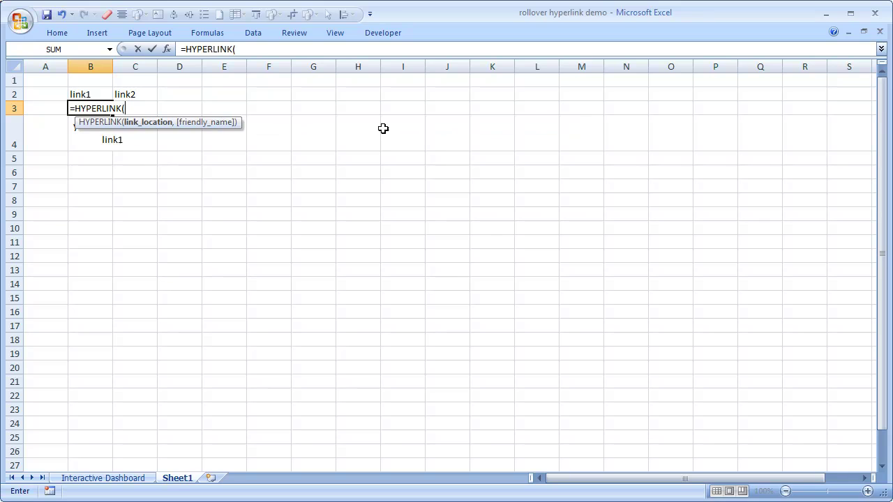
type("t")
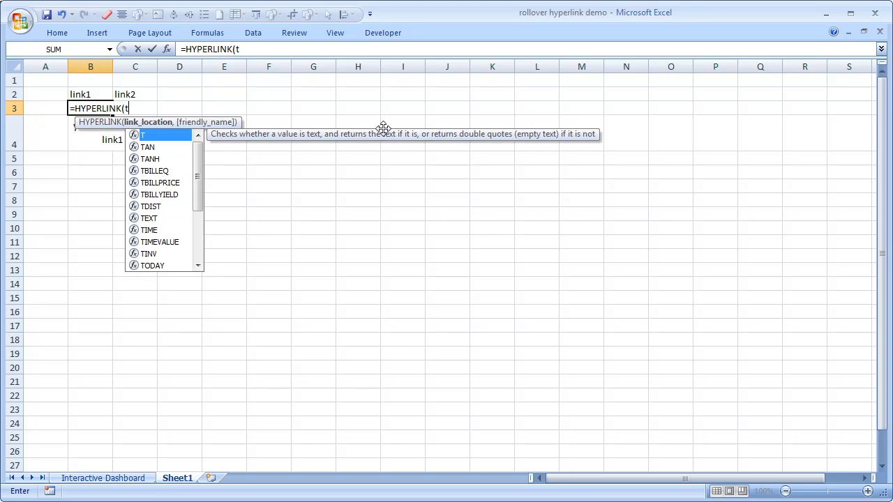
key("BackSpace")
type("up")
key("Tab")
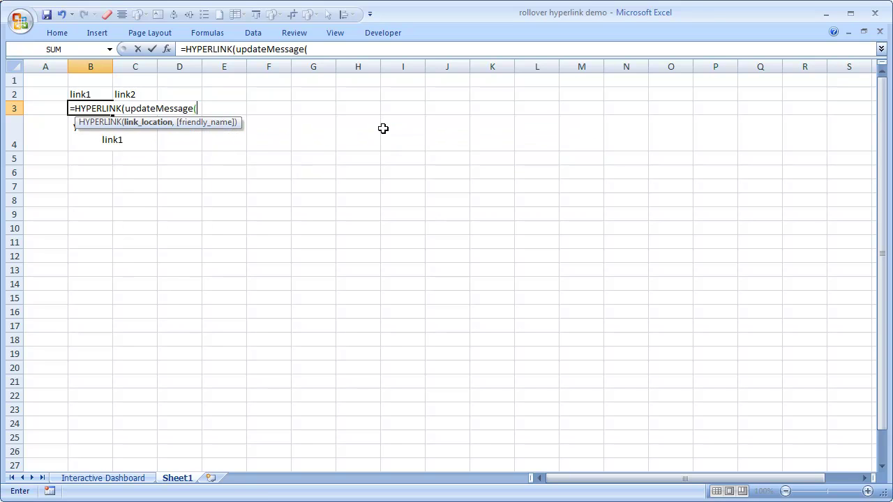
key("Up")
type("),")
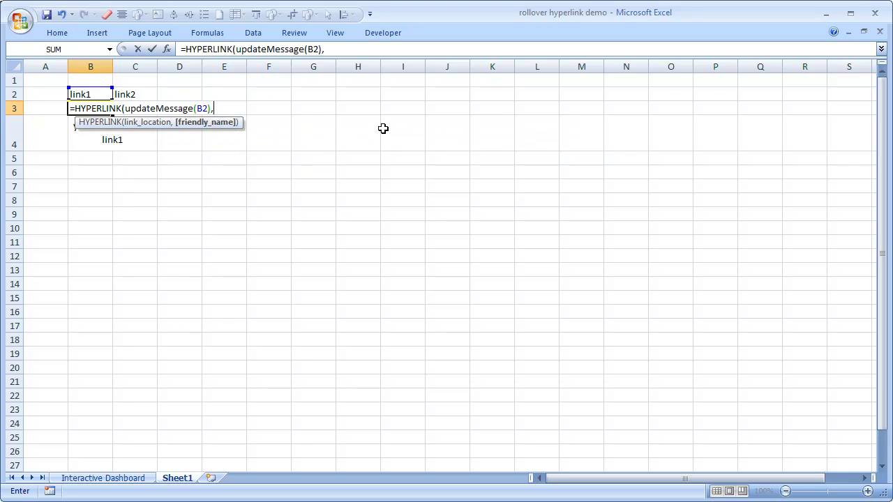
key("BackSpace")
type(")")
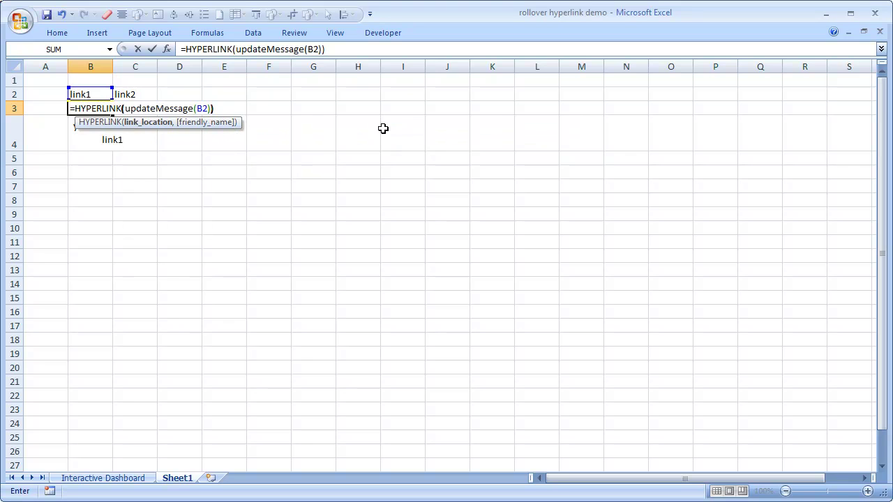
key("Return")
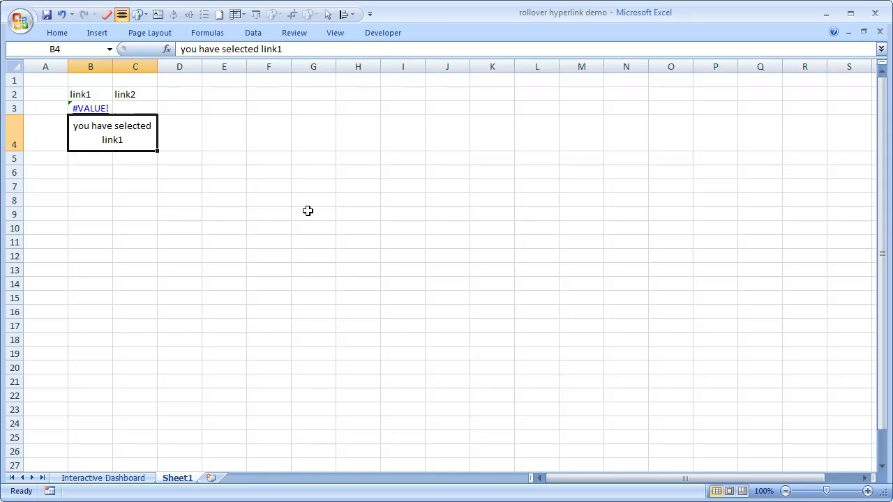
Step: Test the rollover on the link in B3, and inspect its formula without changing it
left_click(293, 239)
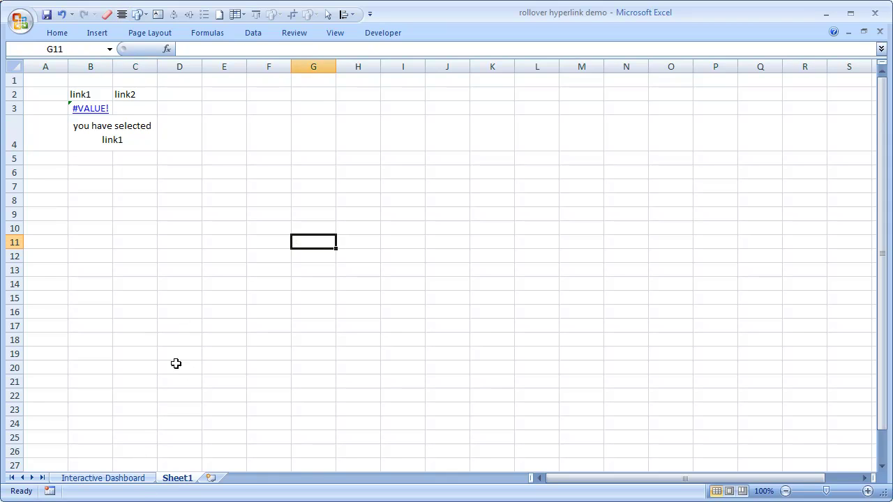
mouse_move(81, 107)
left_click(150, 111)
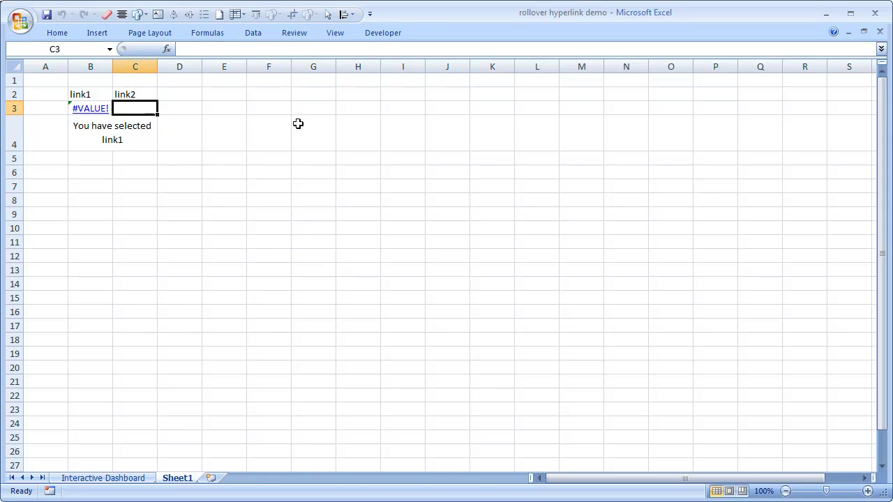
key("Left")
key("F2")
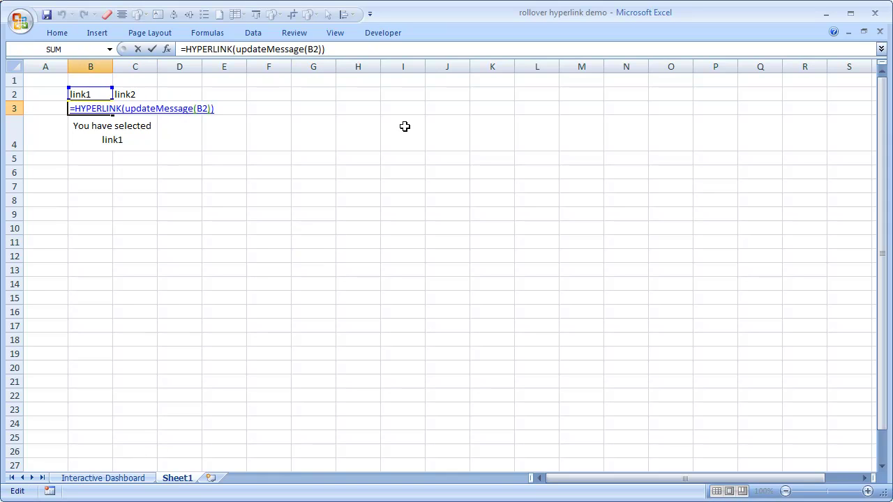
key("Escape")
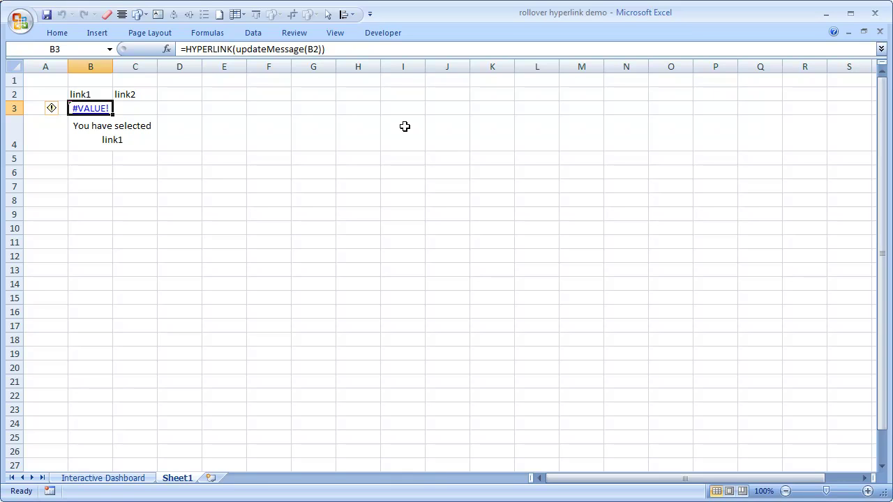
Step: Wrap the B3 formula in IFERROR with the fallback text, giving =IFERROR(HYPERLINK(updateMessage(B2)),"click here")
key("F2")
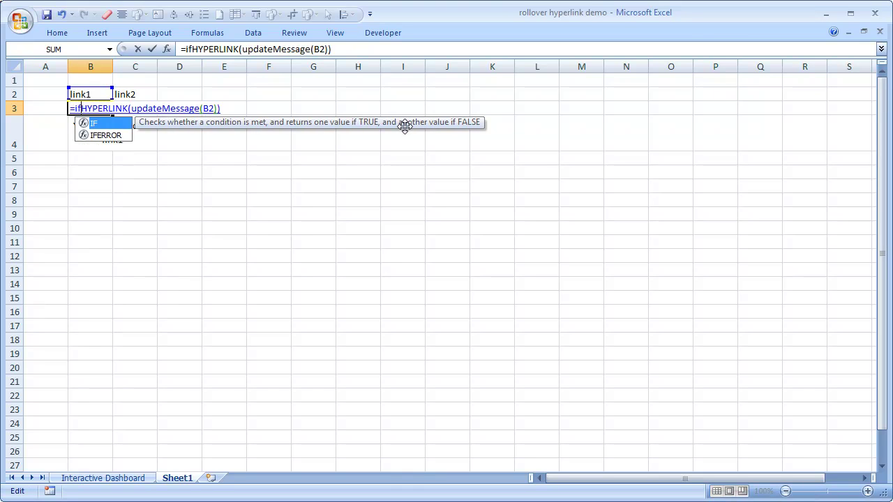
key("Down")
key("Tab")
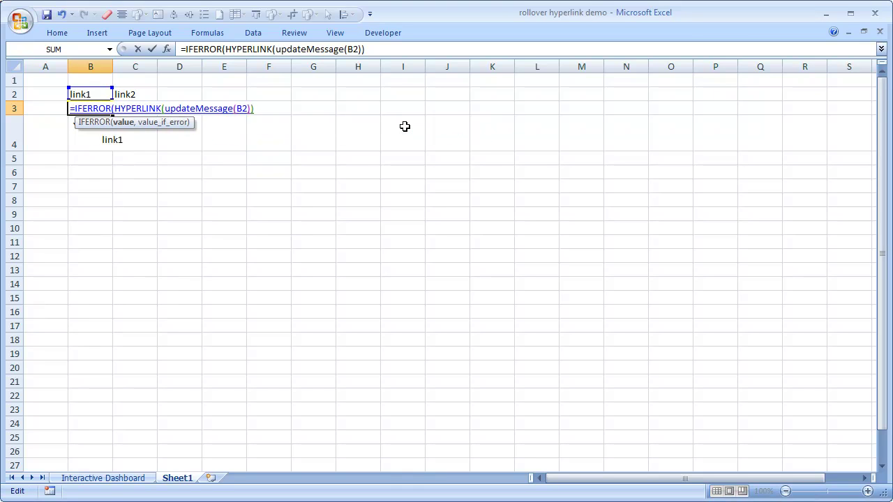
type(",\"c")
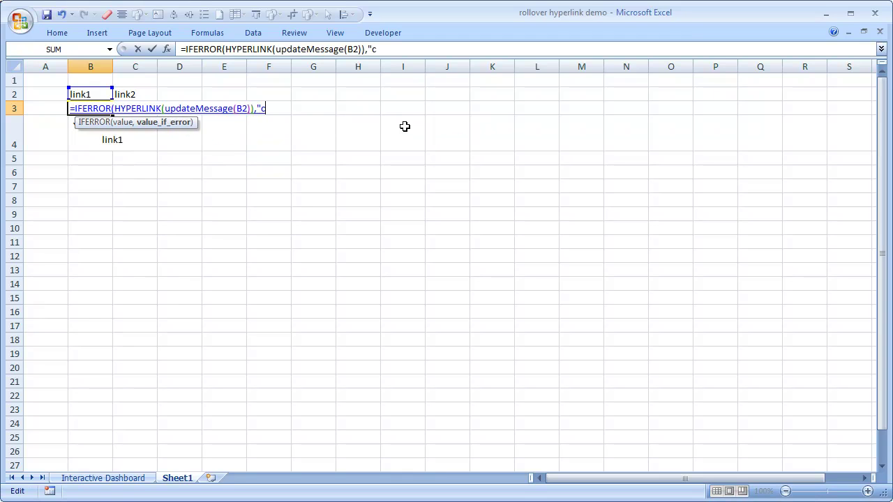
type("lick here\")")
key("Return")
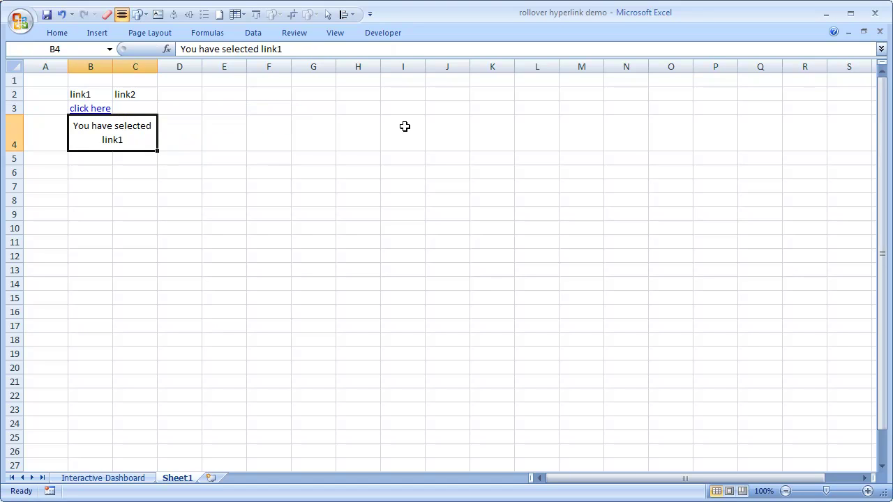
key("Down")
key("Down")
key("Up")
key("Up")
key("Up")
key("Up")
key("Down")
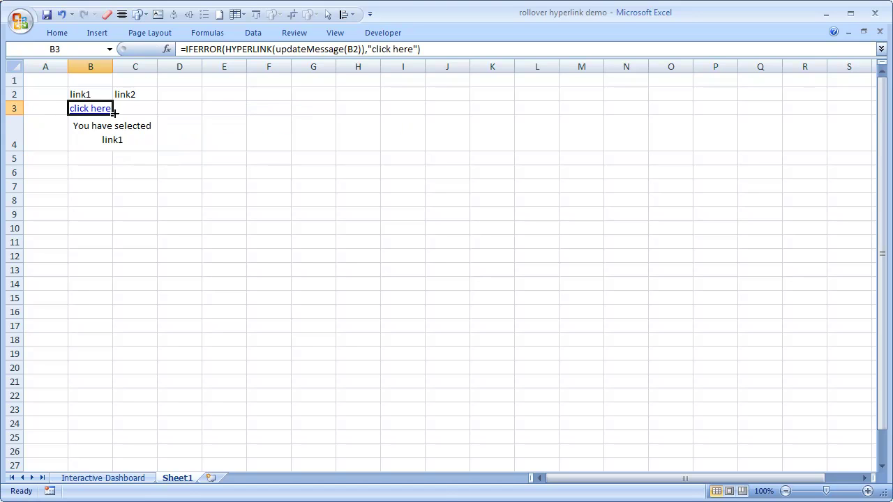
Step: Fill the B3 link formula across into C3 and test the rollover on both links
left_click_drag(112, 115, 156, 115)
mouse_move(150, 111)
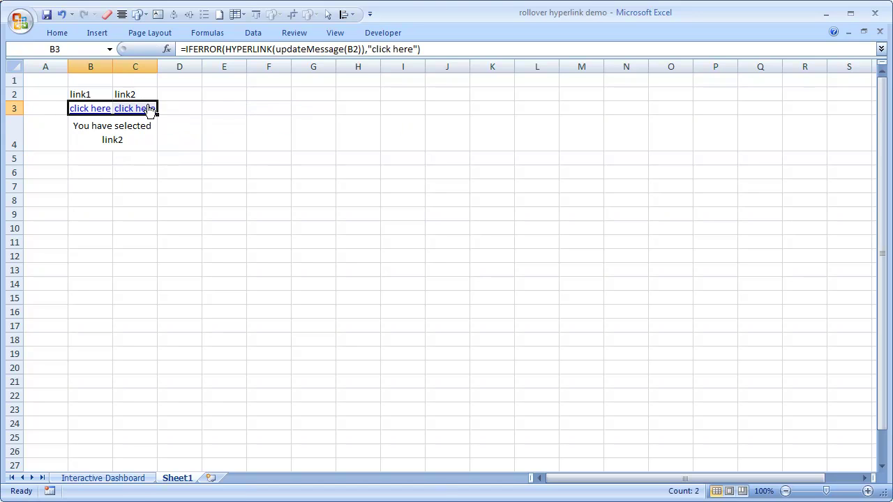
left_click(231, 108)
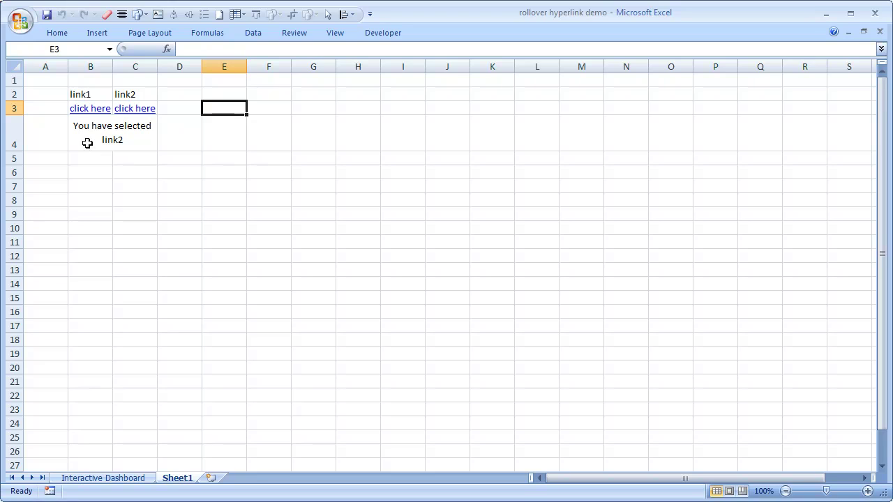
mouse_move(88, 112)
left_click(48, 105)
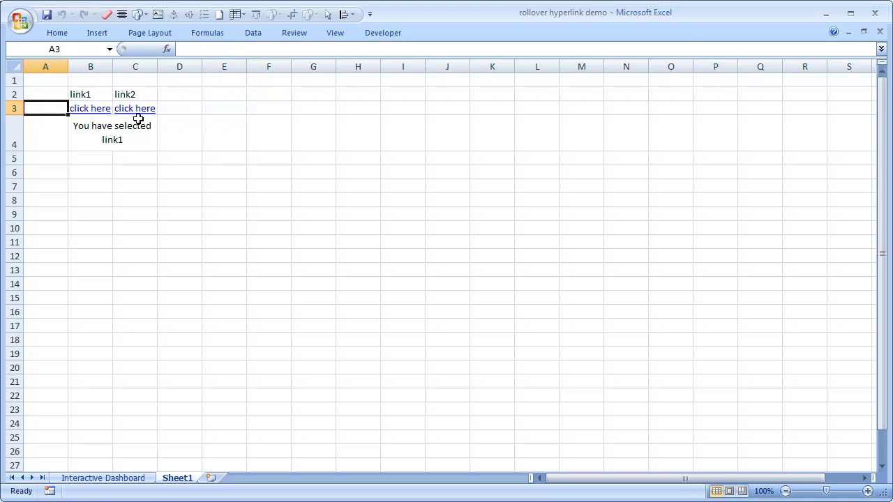
key("Right")
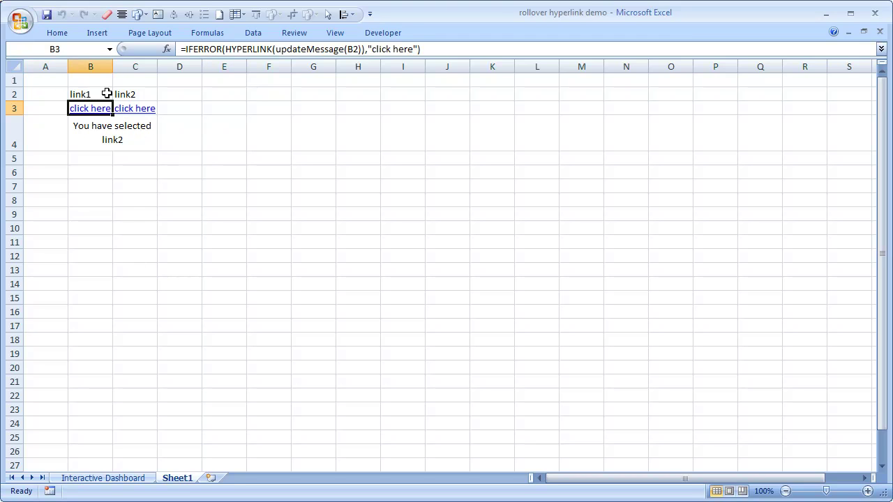
Step: Widen columns B and C equally to nearly three times their width, and test the rollover on both links
left_click(92, 63)
left_click_drag(91, 63, 190, 70)
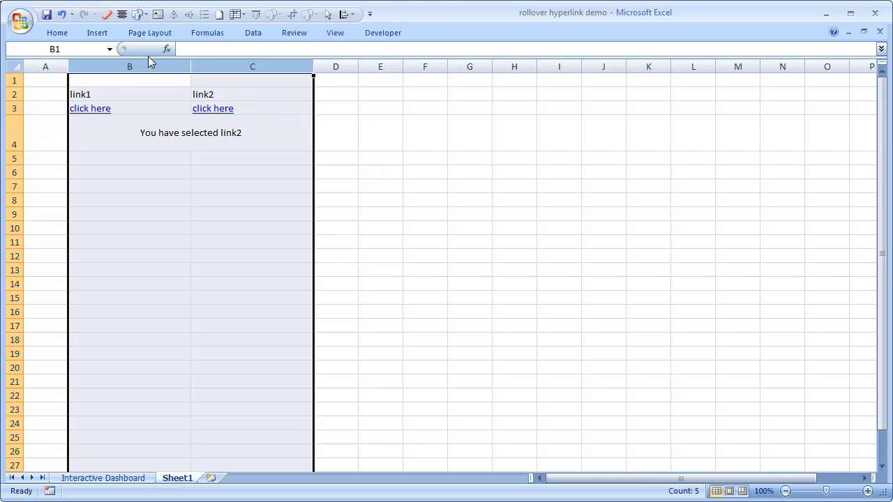
left_click(486, 294)
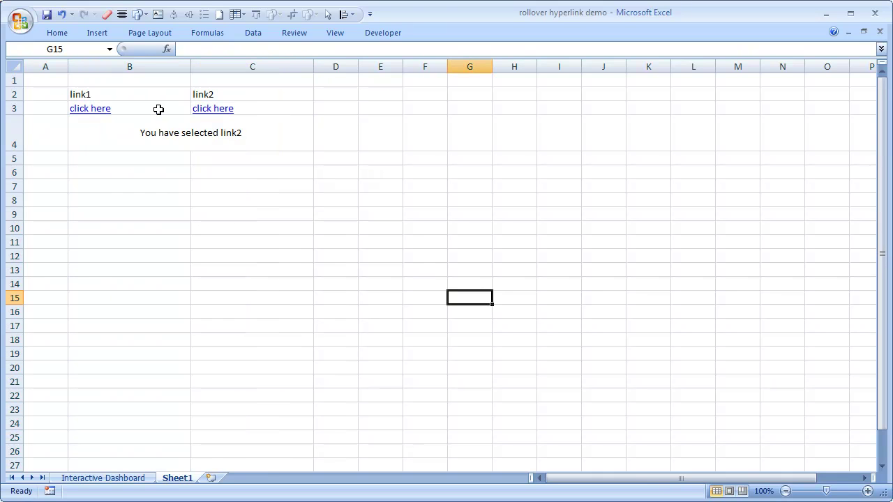
left_click(158, 109)
left_click(123, 222)
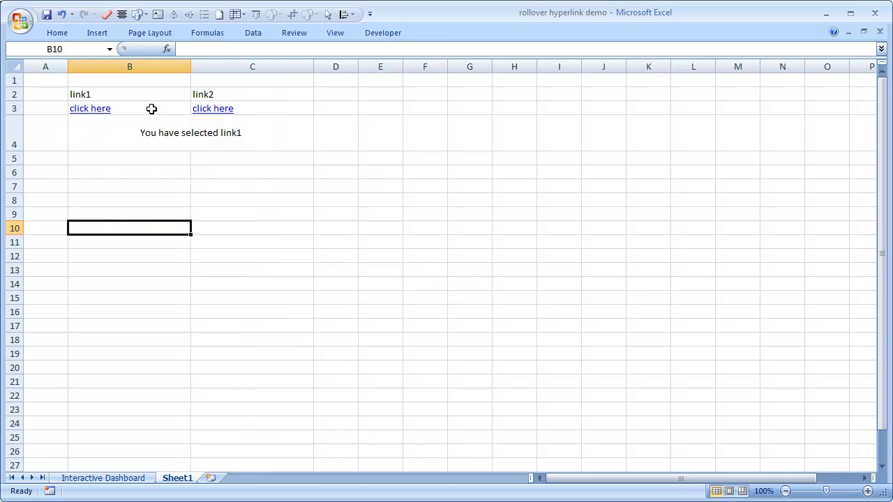
mouse_move(225, 112)
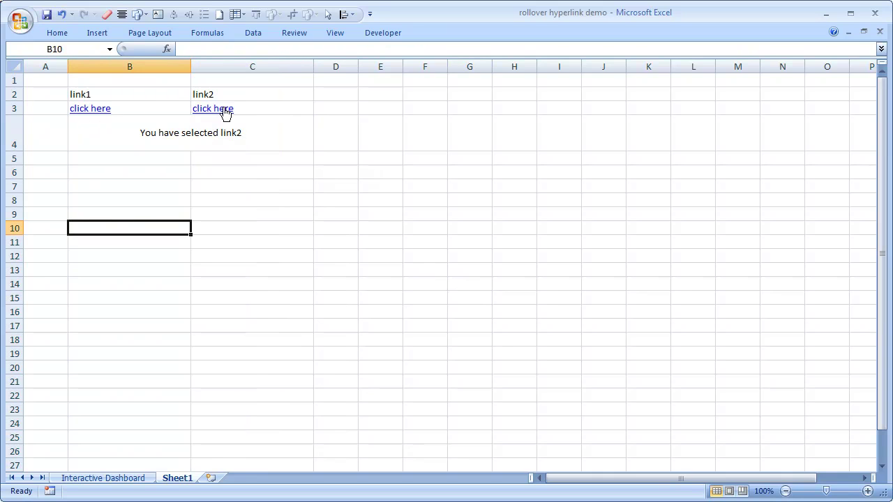
Step: Turn on Wrap Text for cells B3:D3 and test the rollover over the empty part of the link cells
left_click(159, 112)
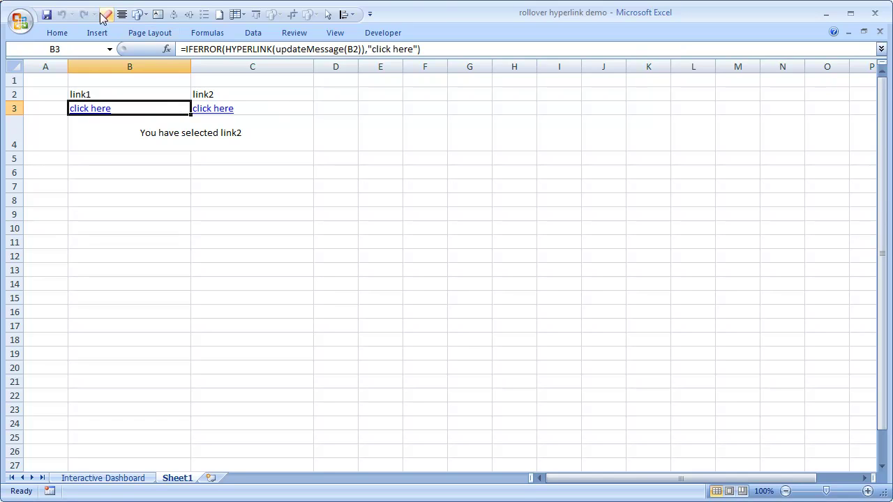
left_click(57, 33)
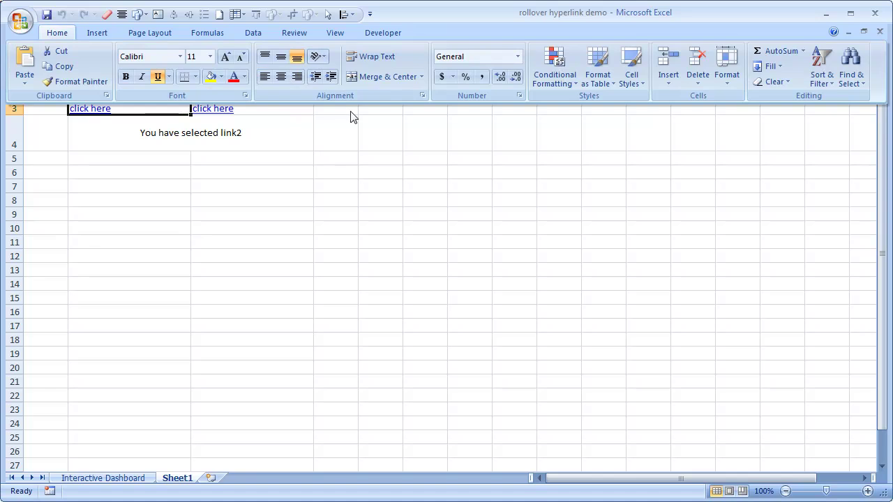
left_click_drag(349, 108, 162, 103)
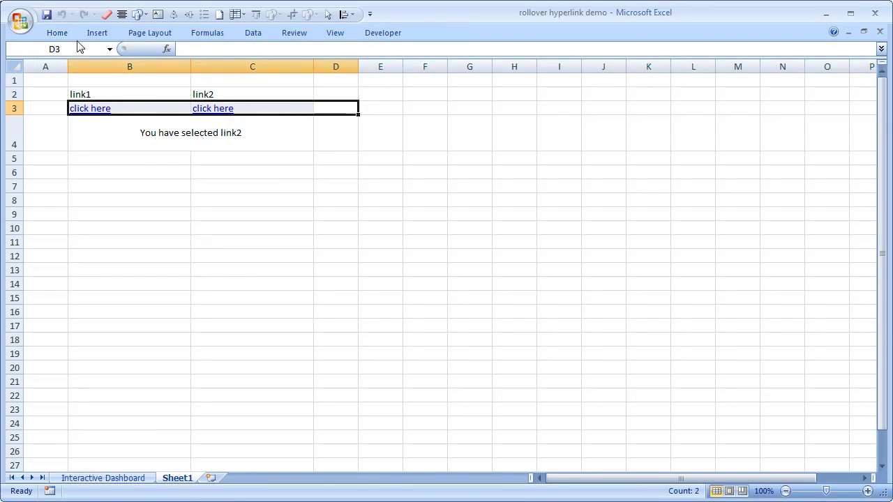
left_click(59, 32)
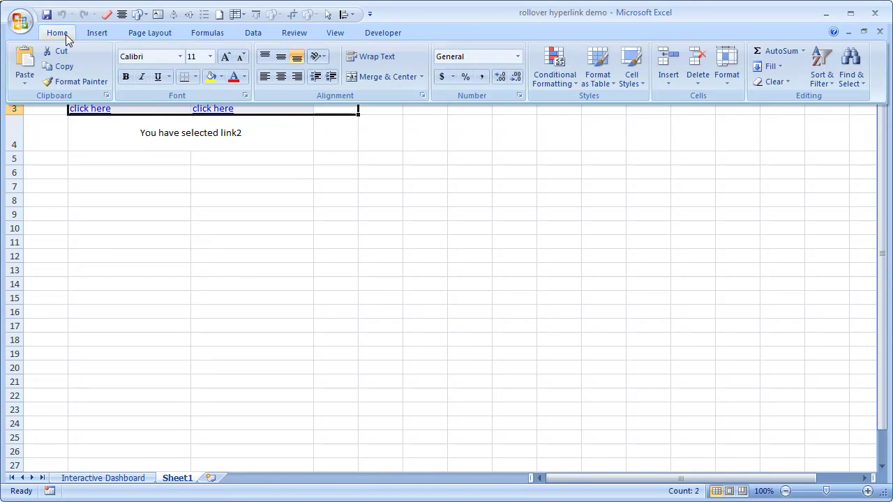
left_click(351, 60)
left_click(418, 232)
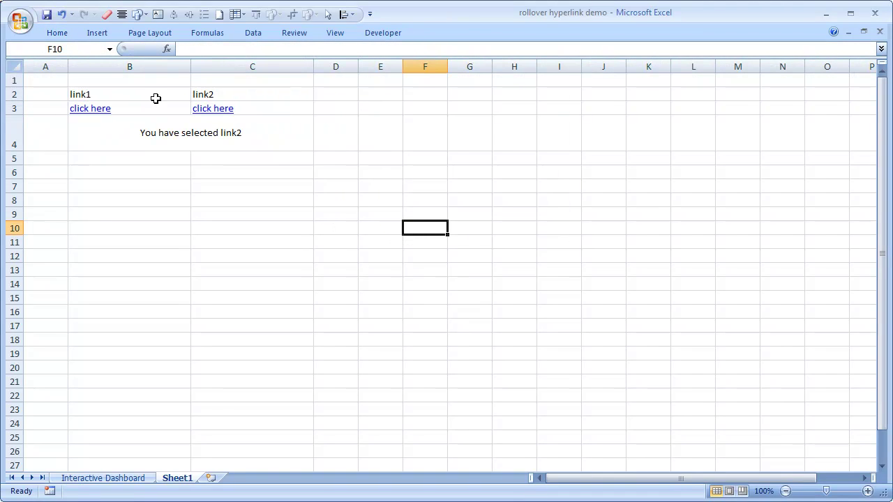
mouse_move(151, 114)
mouse_move(233, 111)
Step: Check the Expenses rollover arrow on the Interactive Dashboard sheet and return to Sheet1
left_click(103, 478)
mouse_move(235, 215)
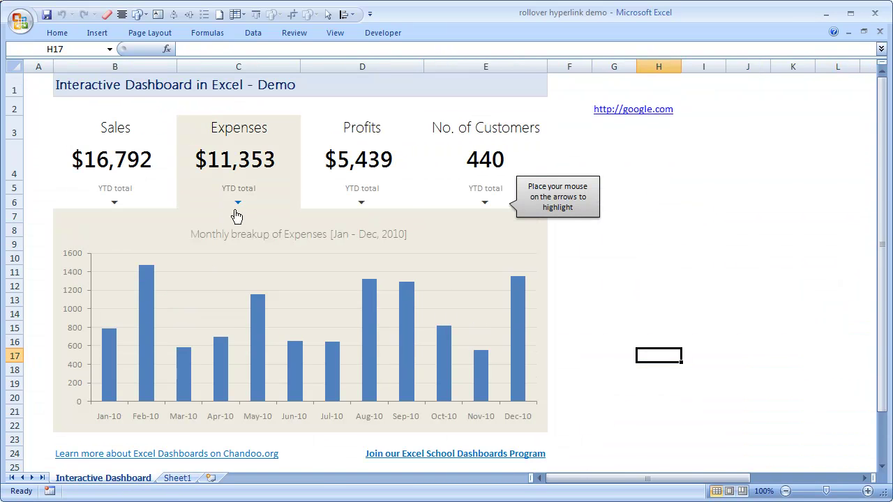
left_click(177, 478)
Step: Replace the fallback text in C3 with "6", giving =IFERROR(HYPERLINK(updateMessage(C2)),"6")
left_click(300, 110)
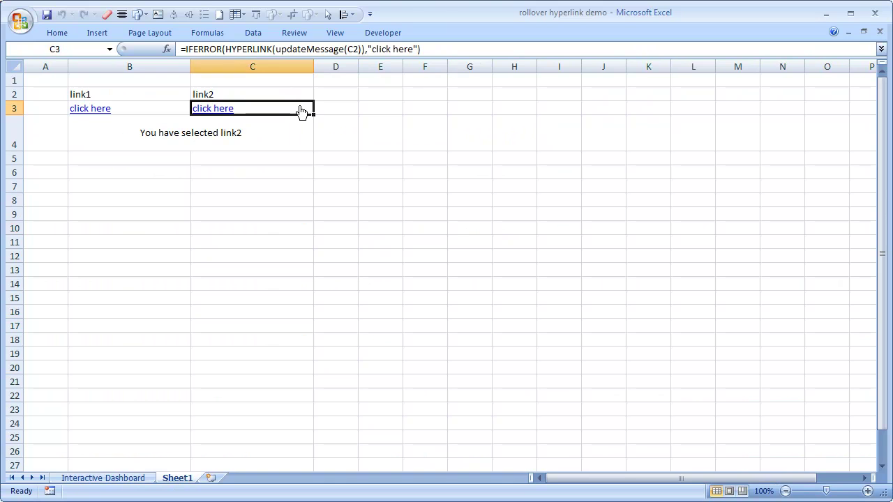
double_click(261, 110)
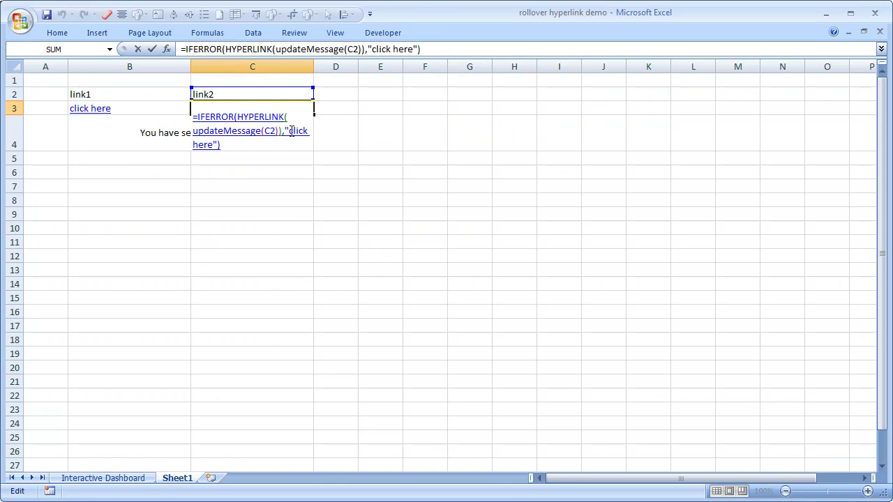
left_click_drag(288, 131, 217, 144)
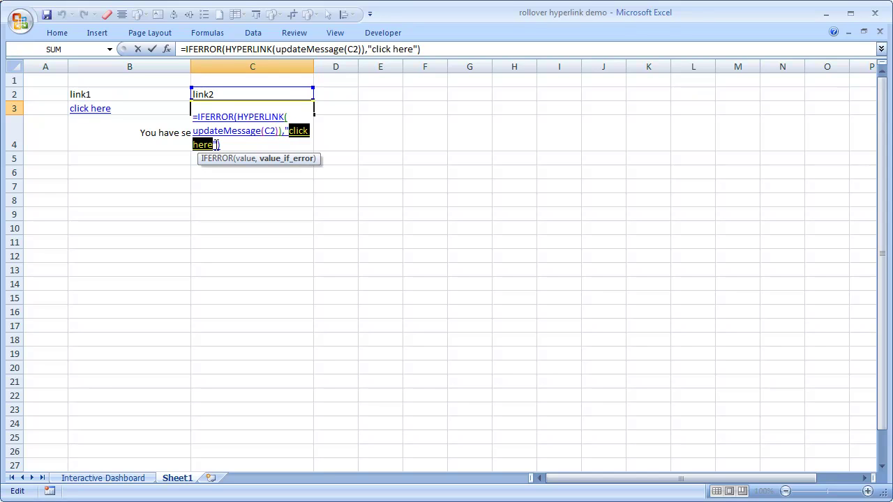
type("6")
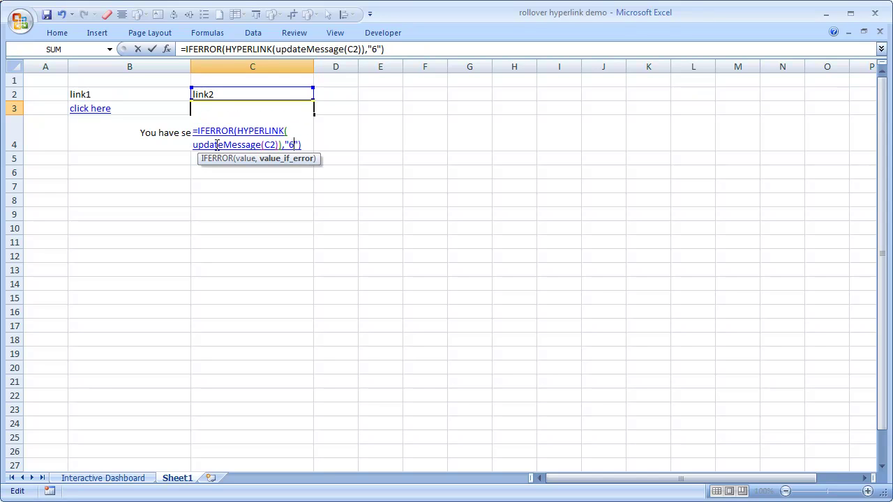
key("Return")
Step: Set the font of cell C3 to Webdings so the 6 displays as a down arrow
left_click(236, 113)
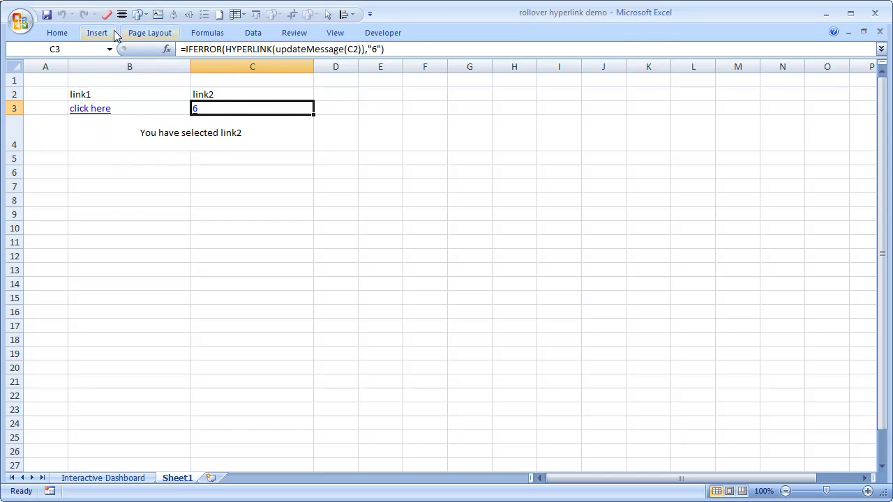
left_click(58, 33)
left_click(170, 58)
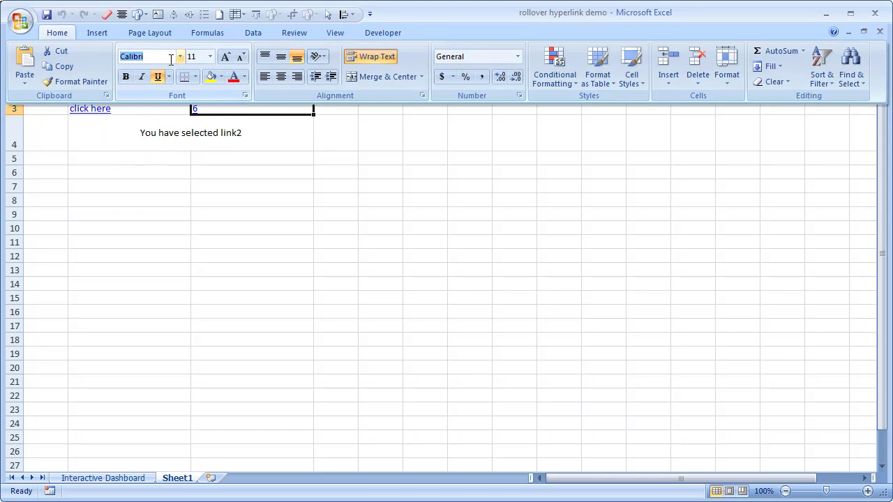
type("Wed")
key("BackSpace")
type("d")
key("BackSpace")
type("bdings")
key("Return")
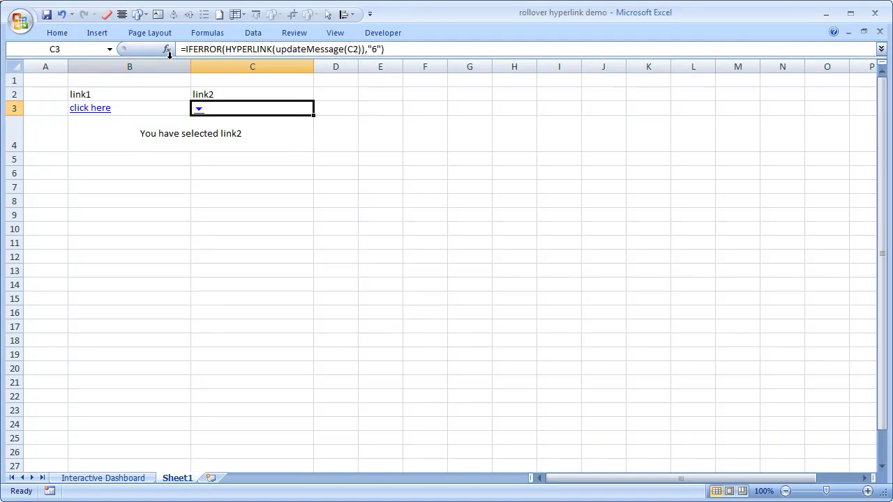
Step: Browse the Webdings and Wingdings characters in the Symbol dialog for alternative arrow symbols, without inserting any
left_click(346, 241)
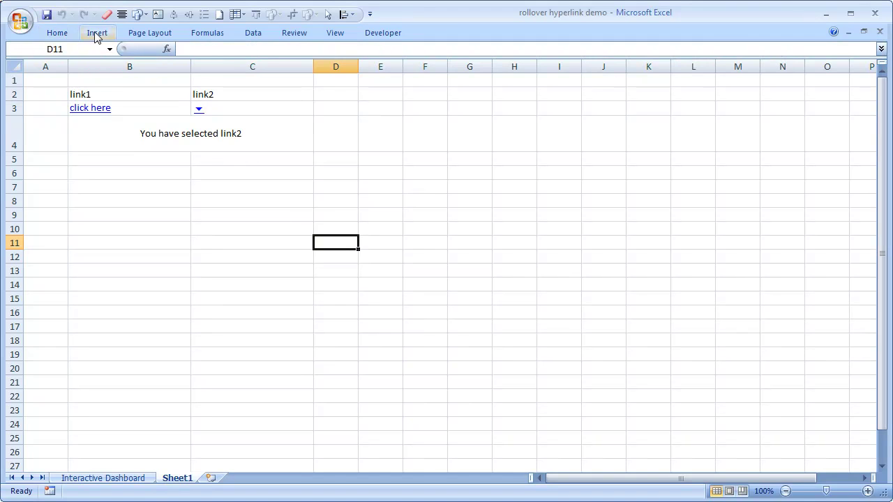
left_click(97, 33)
left_click(665, 76)
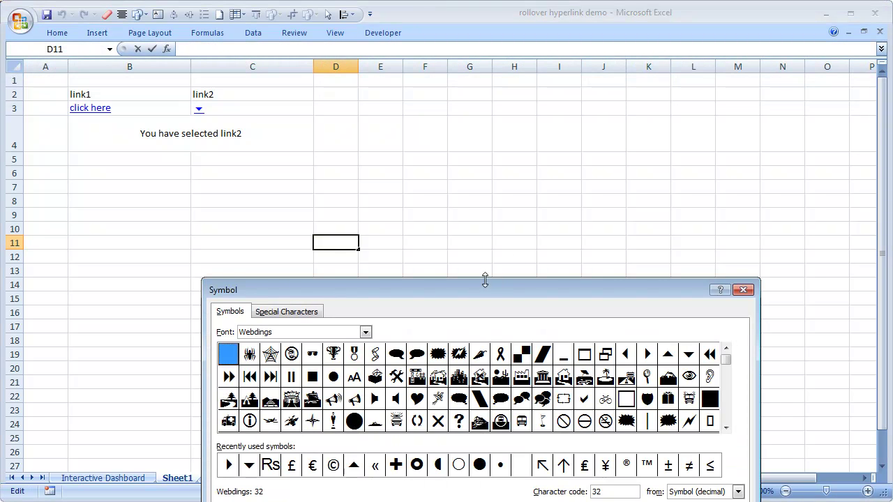
left_click_drag(474, 235, 429, 119)
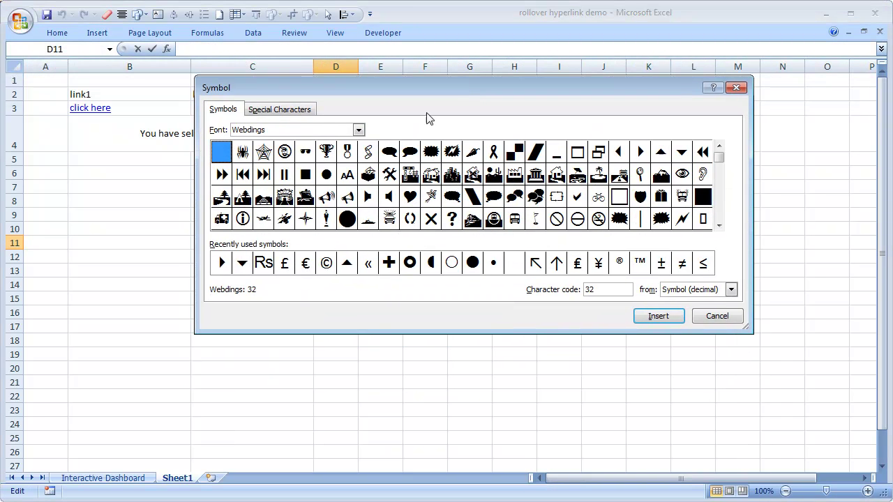
left_click(359, 131)
scroll(356, 199, "down", 3)
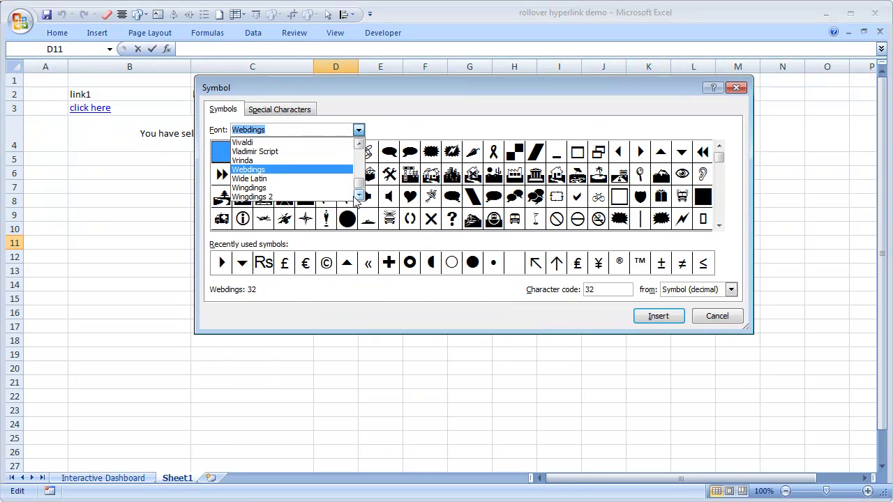
left_click(335, 187)
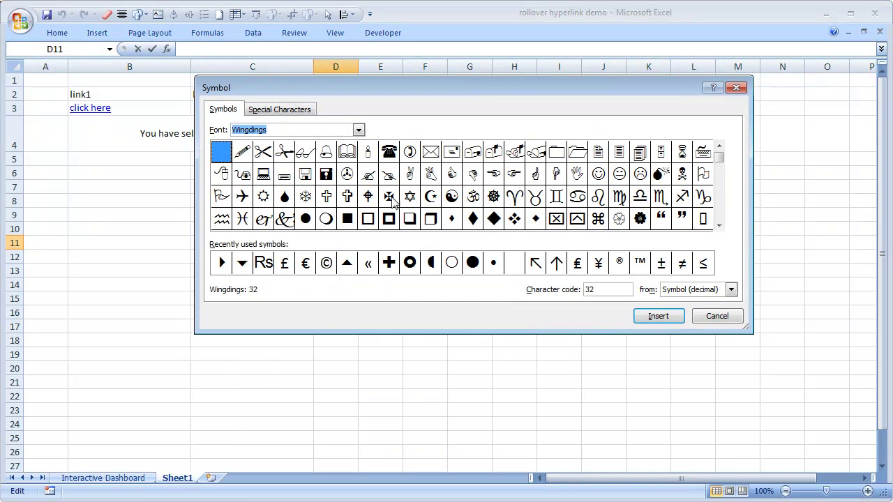
left_click(718, 225)
left_click(718, 224)
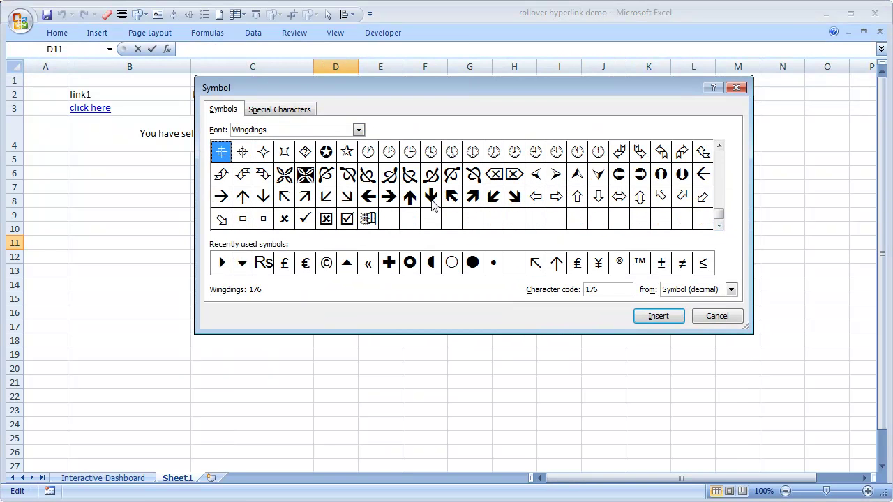
left_click(722, 319)
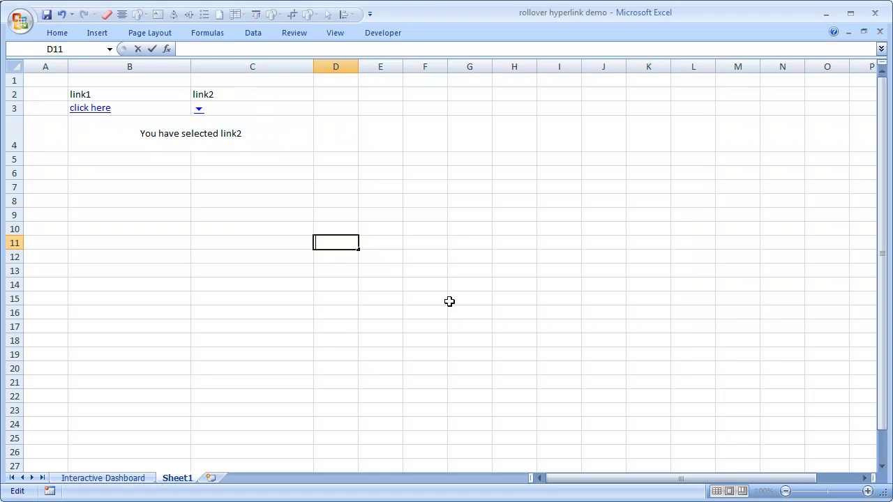
left_click(443, 299)
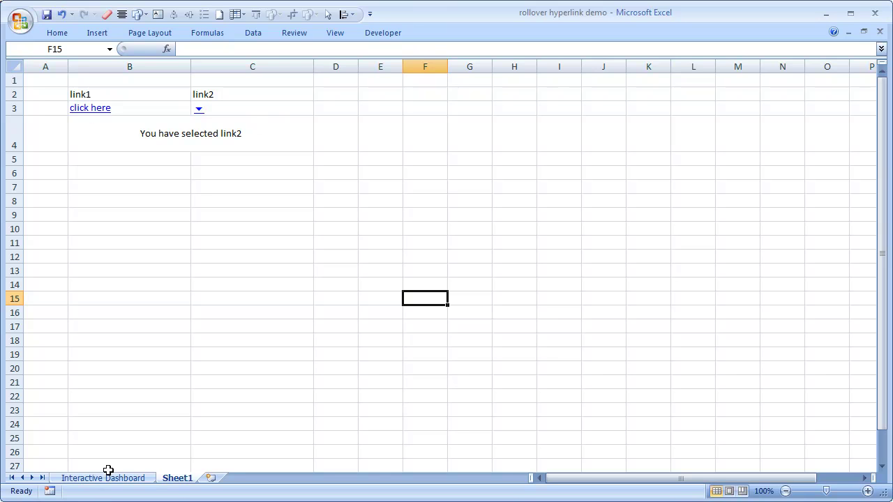
Step: Test the link1 rollover on Sheet1 and the rollover arrows on the Interactive Dashboard sheet
mouse_move(108, 117)
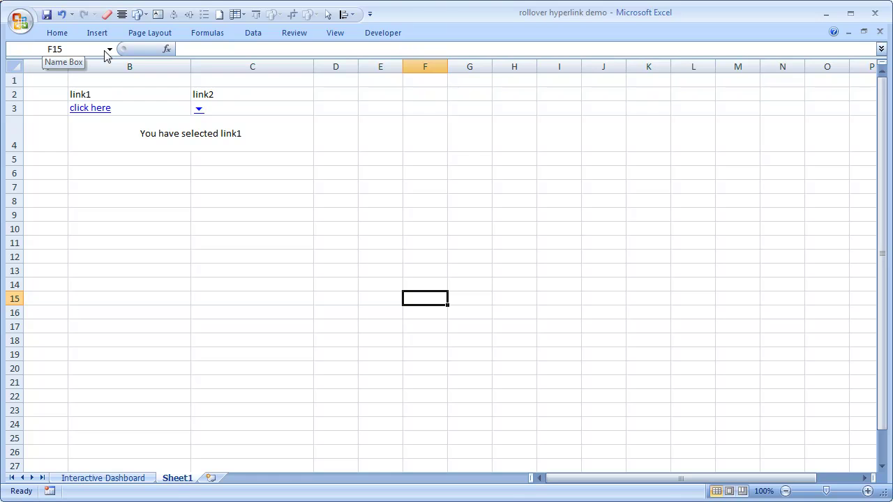
left_click(104, 478)
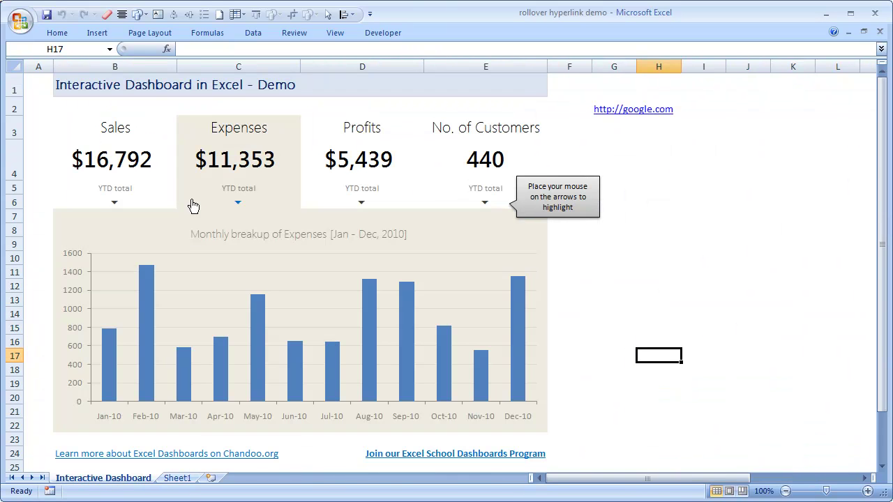
mouse_move(325, 211)
mouse_move(113, 210)
mouse_move(344, 187)
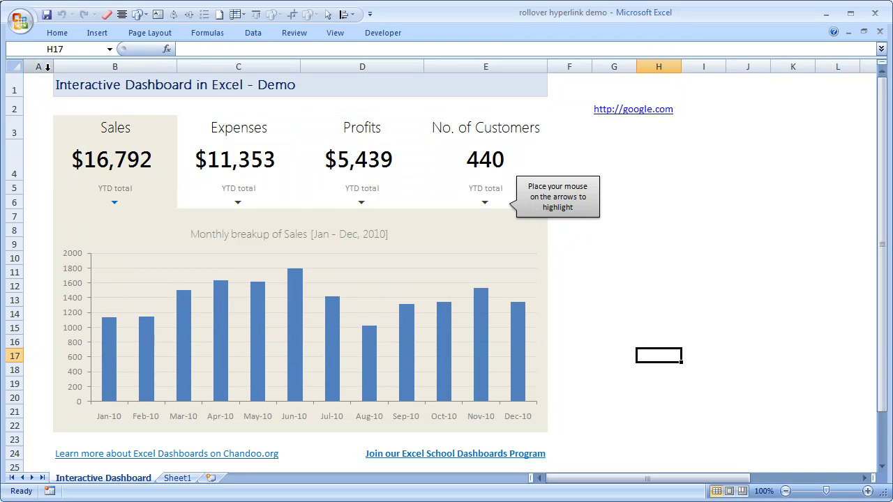
mouse_move(259, 204)
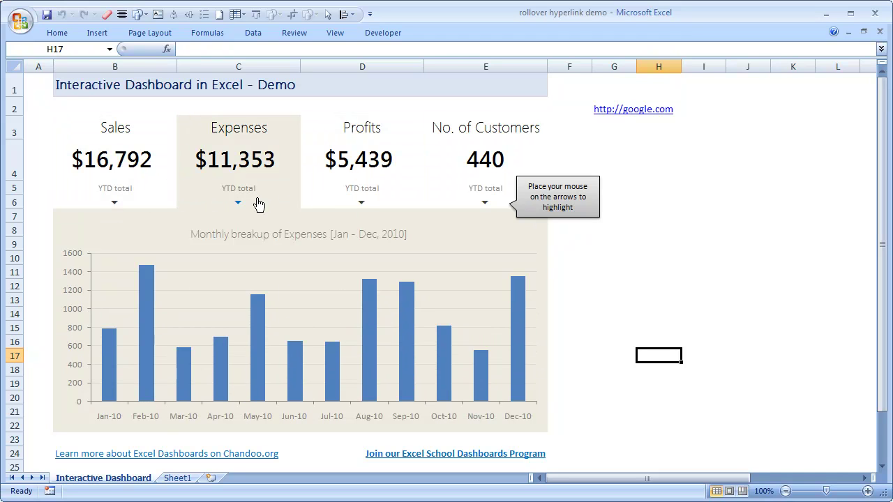